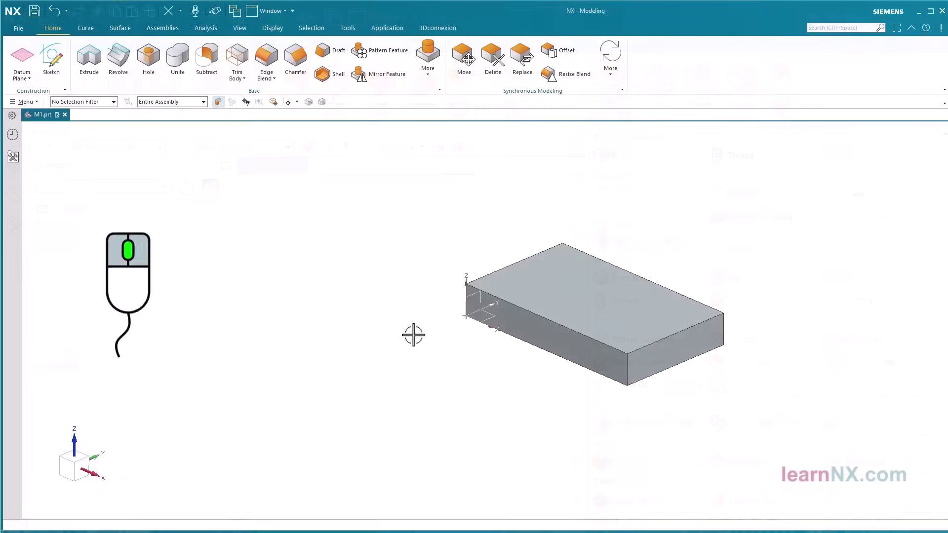
scroll(442, 353, up, 4)
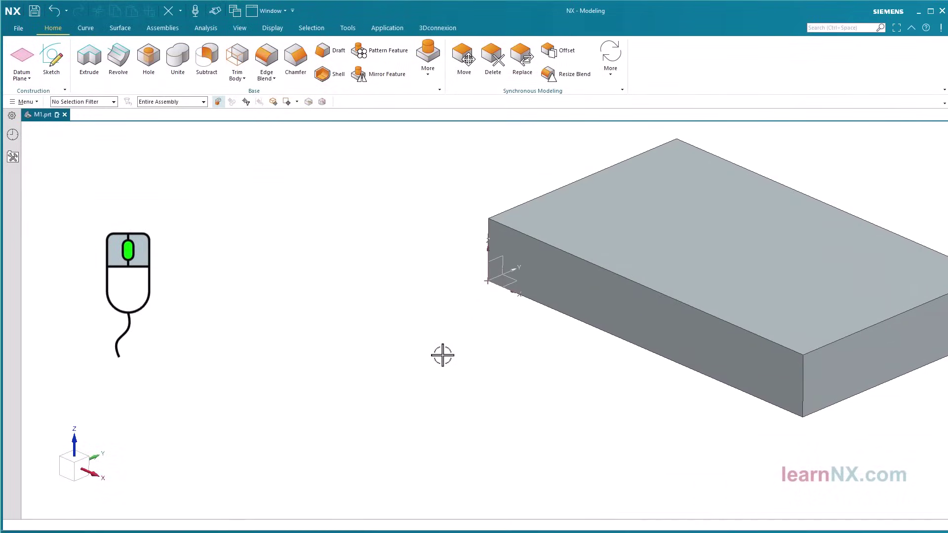
scroll(443, 355, down, 4)
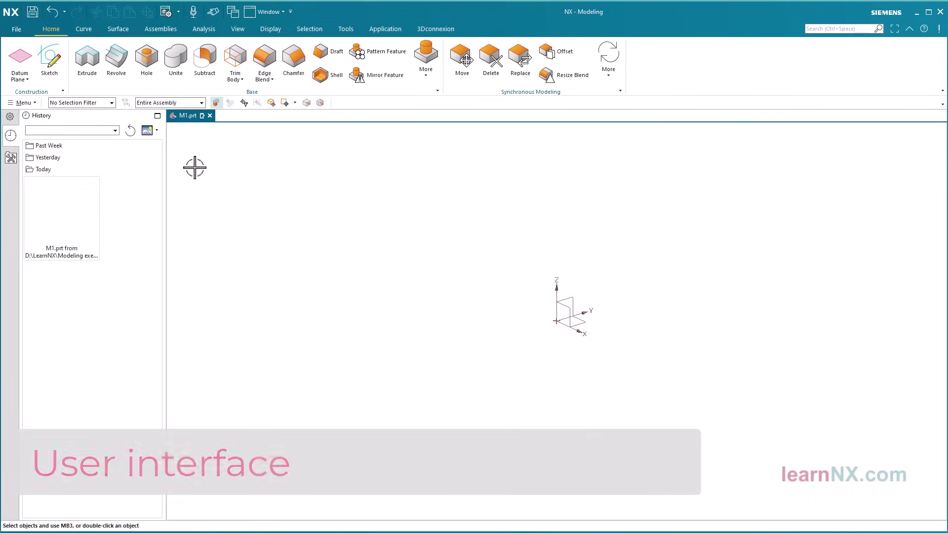
Look through the Curve, Surface and Assemblies commands, and view the additional base modeling features available in Home
click(85, 32)
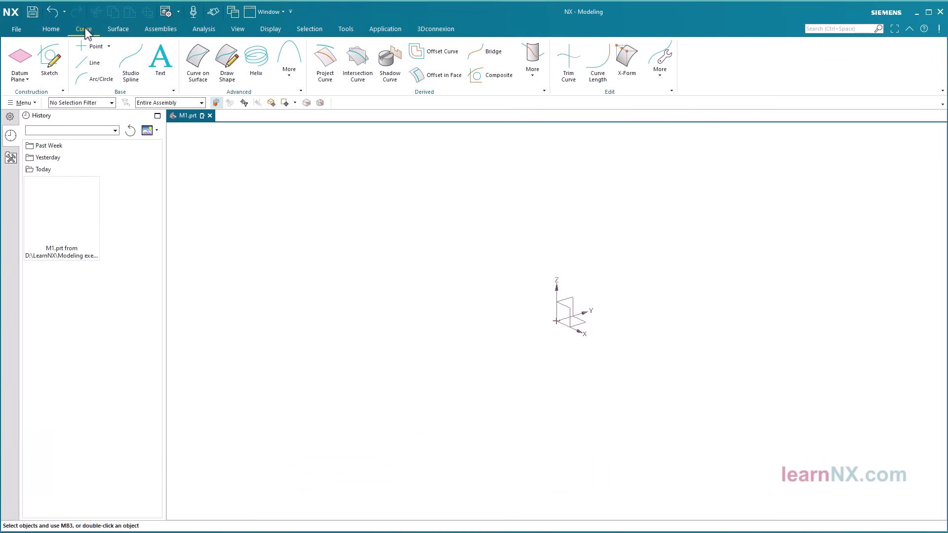
click(118, 29)
click(169, 32)
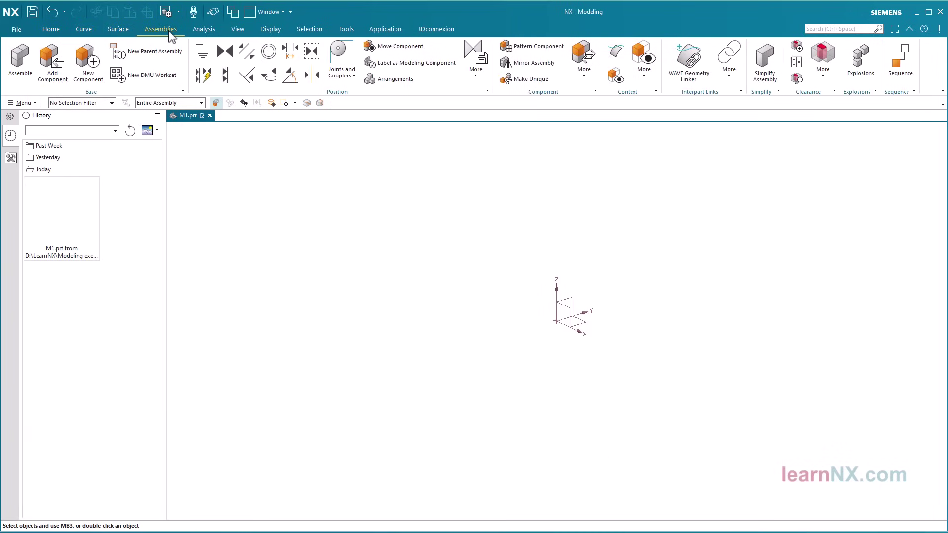
click(51, 29)
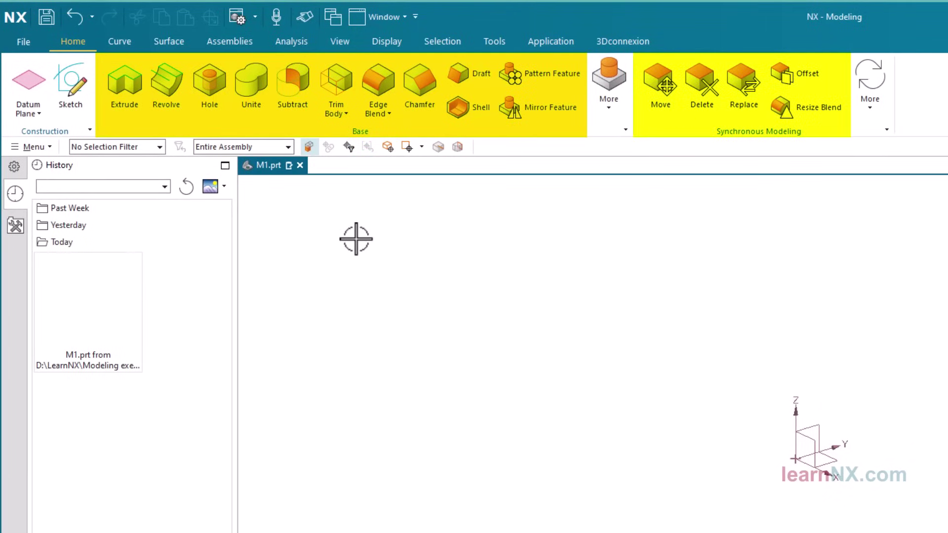
click(605, 112)
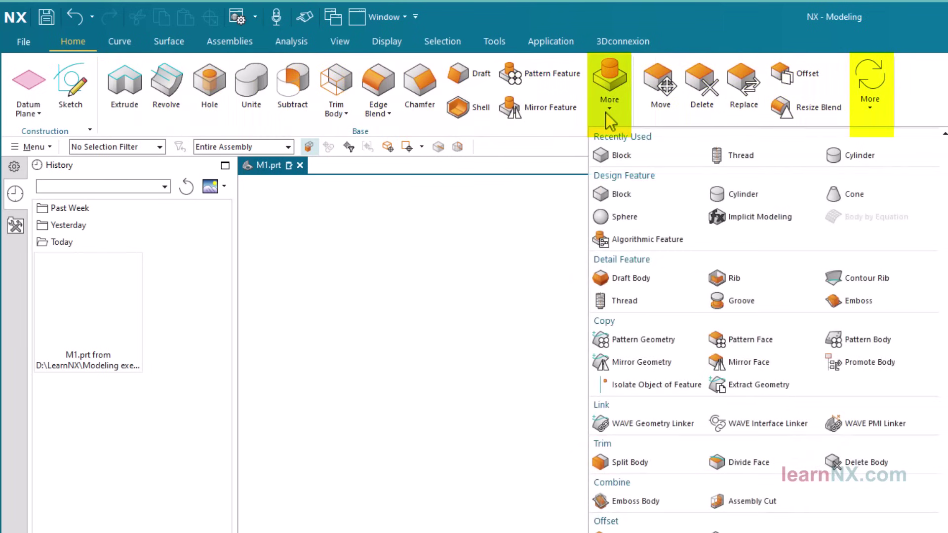
click(606, 116)
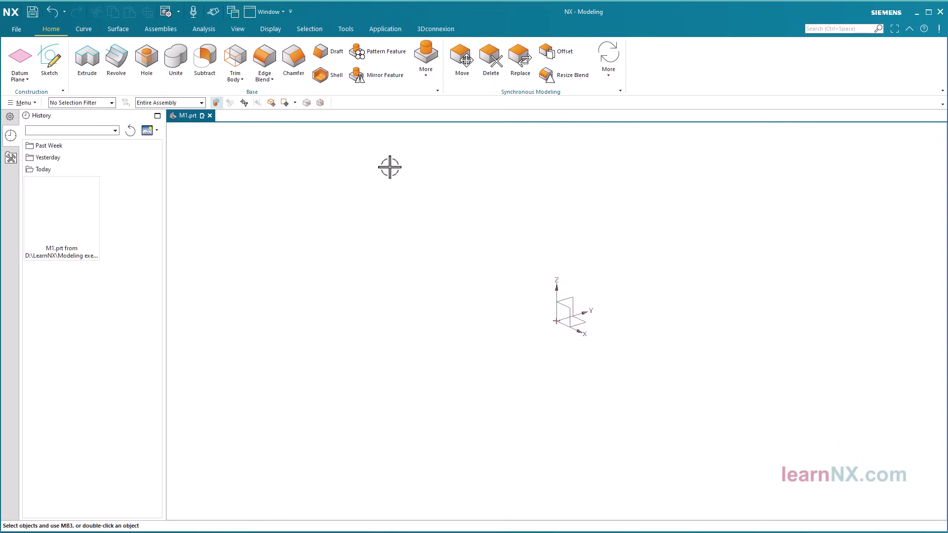
Collapse and restore the command ribbon, and exit full-screen mode
double_click(51, 29)
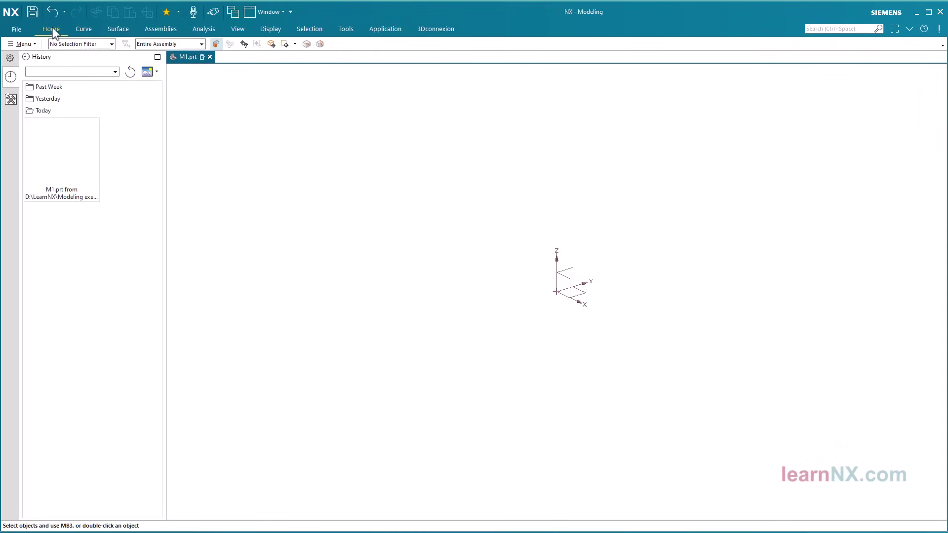
double_click(52, 30)
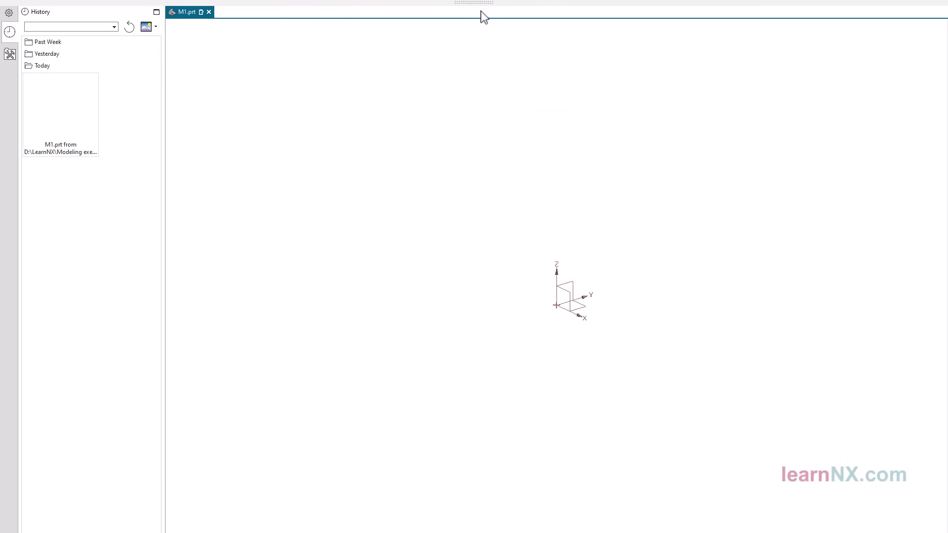
mouse_move(478, 6)
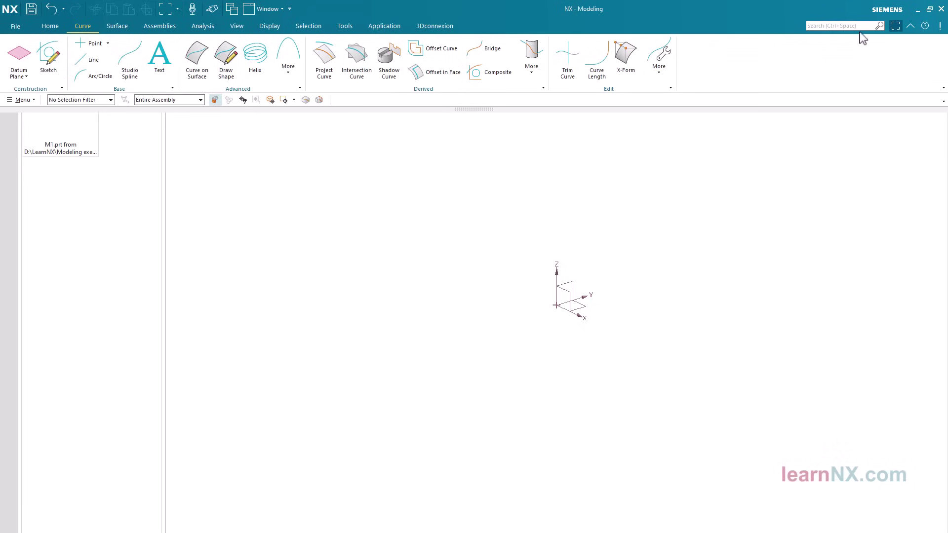
click(895, 27)
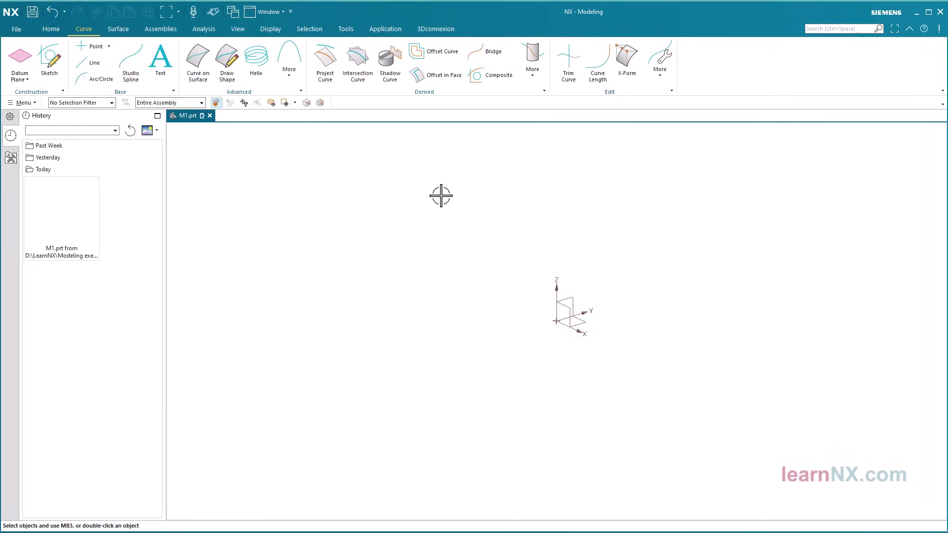
Unpin the resource bar so that it collapses, and look at its Roles and History content
click(8, 118)
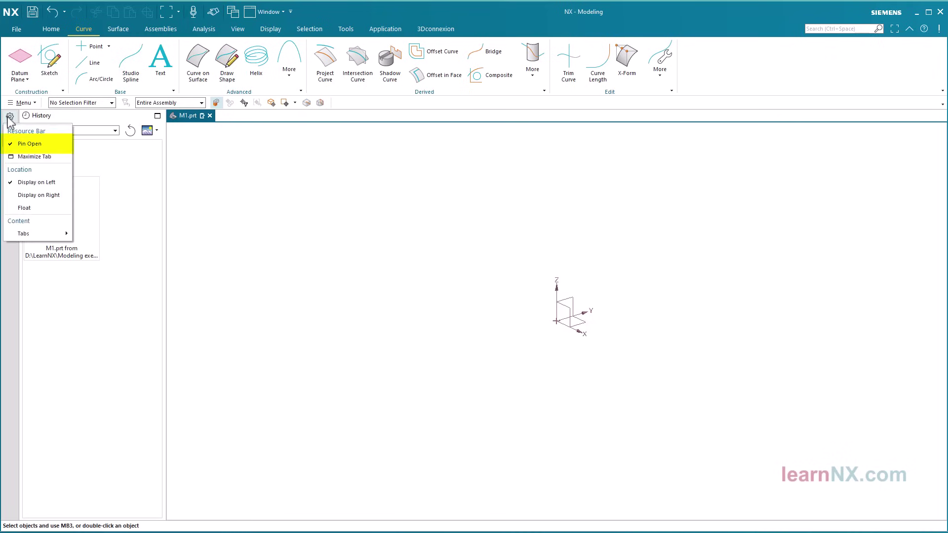
click(19, 144)
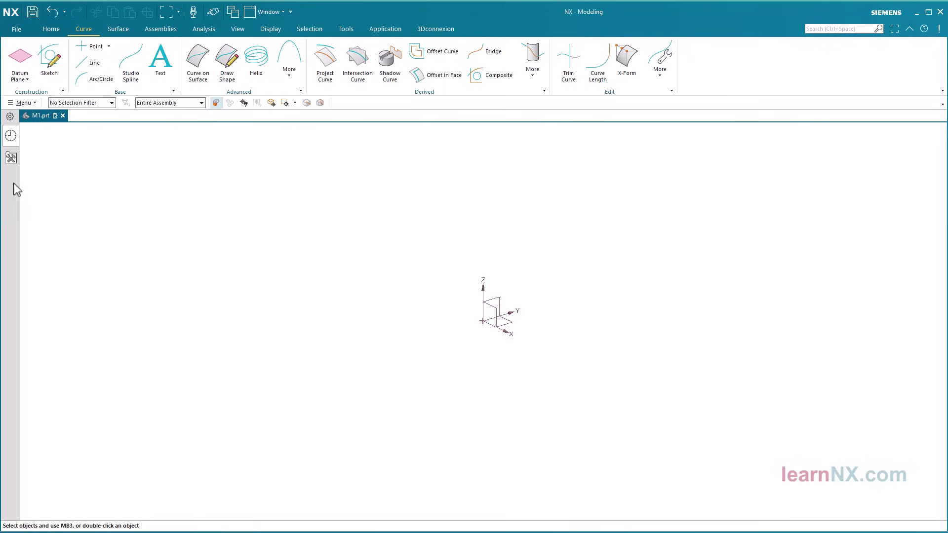
click(11, 159)
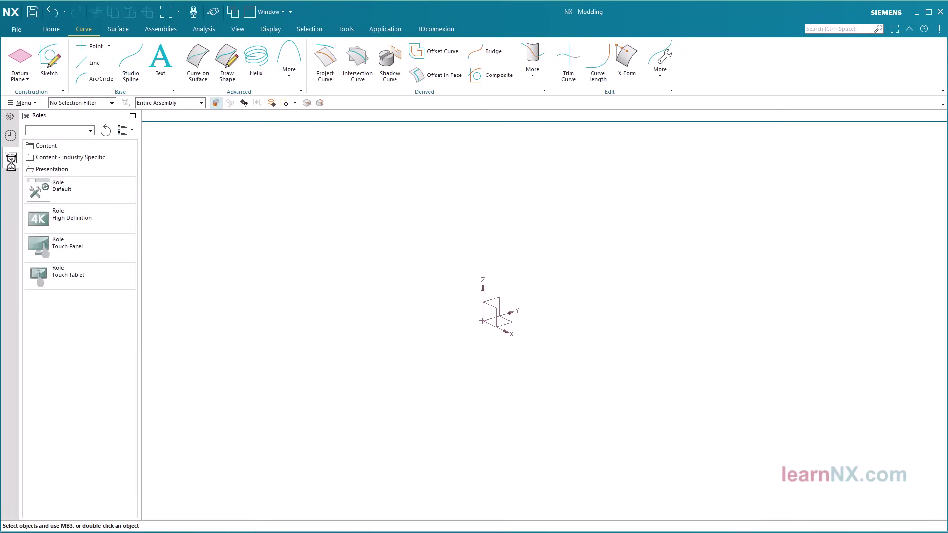
click(11, 136)
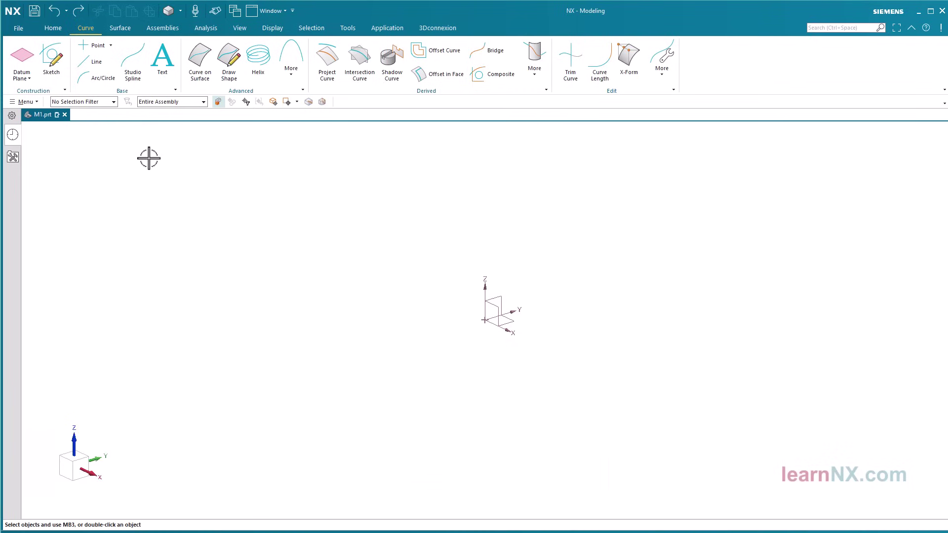
Start a Block design feature and view the output coordinates of its origin point
click(53, 28)
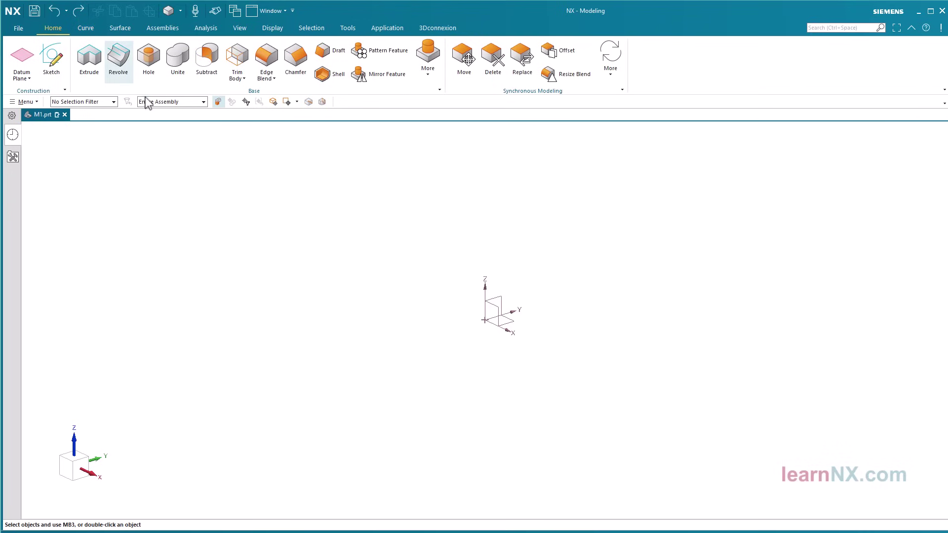
click(429, 80)
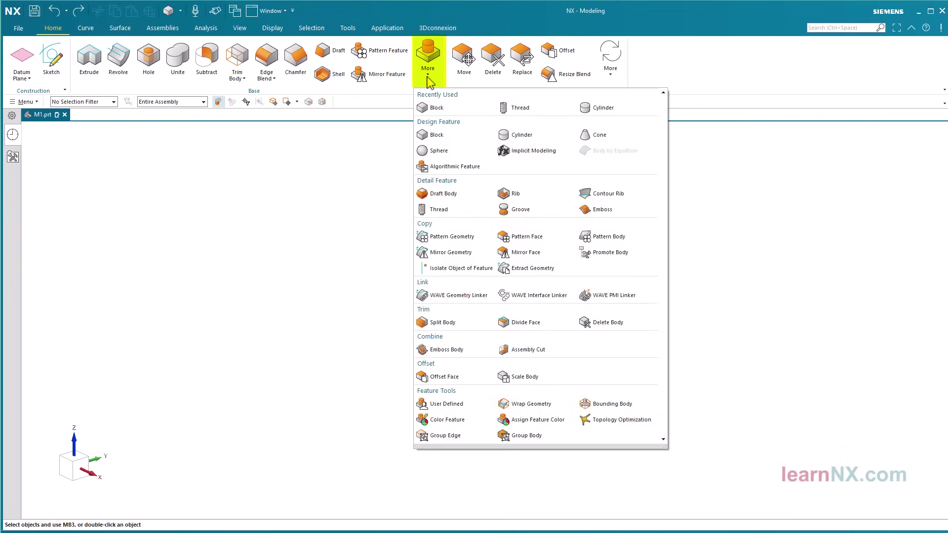
click(449, 138)
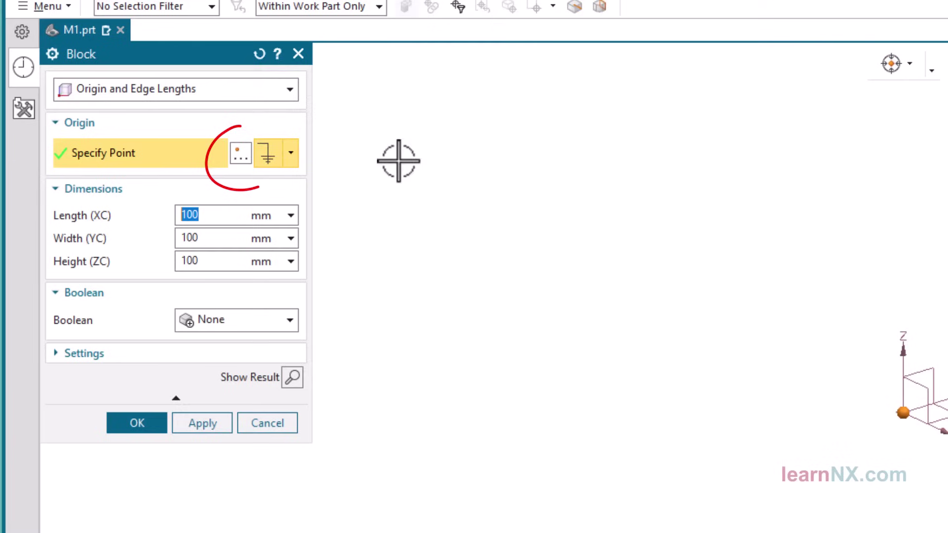
click(247, 157)
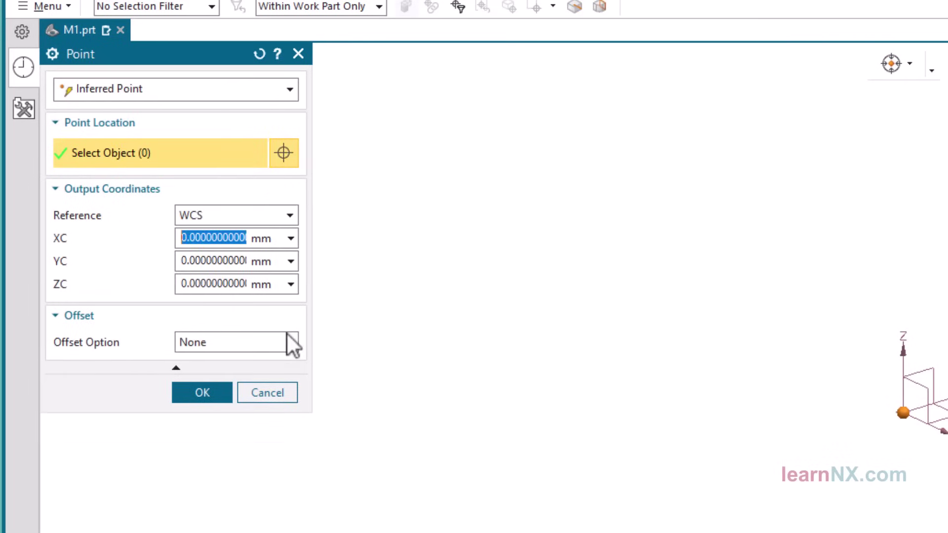
click(283, 398)
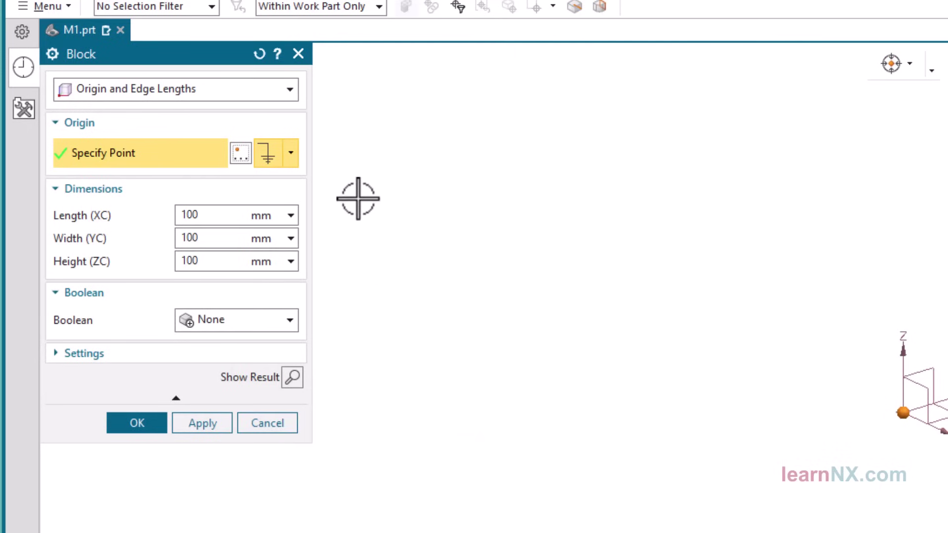
Show the block type options as shortcuts and hide the shortcuts again
click(295, 98)
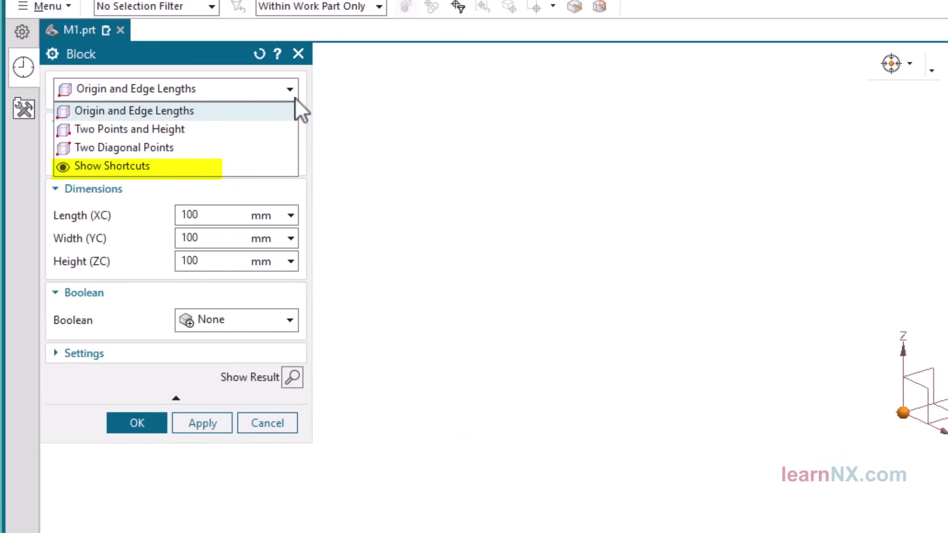
click(263, 166)
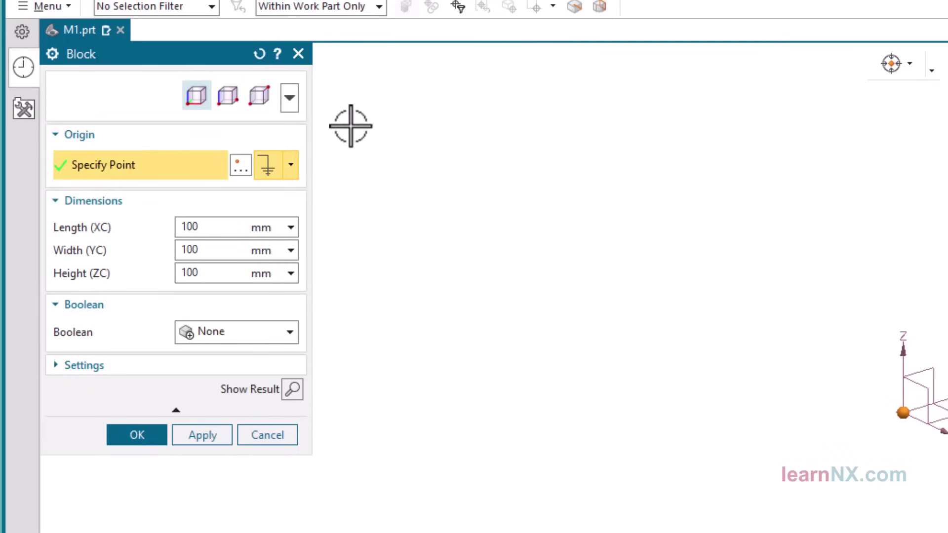
click(290, 98)
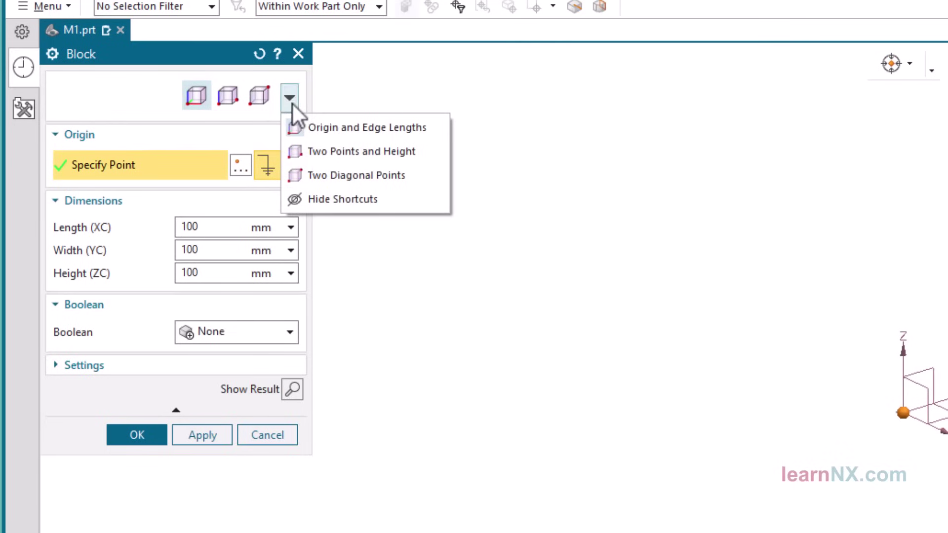
click(354, 200)
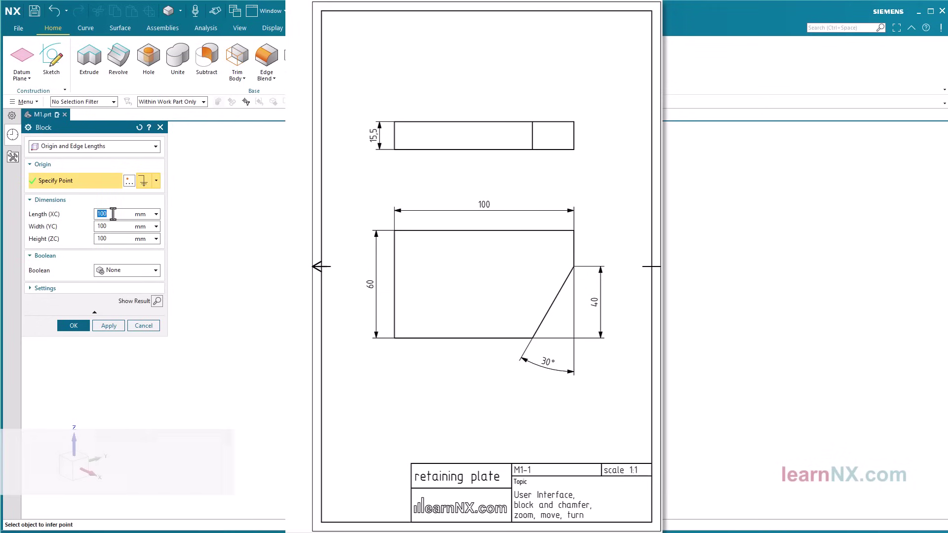
Set the block's length (XC) to 100 mm and its width (YC) to 60 mm
double_click(113, 214)
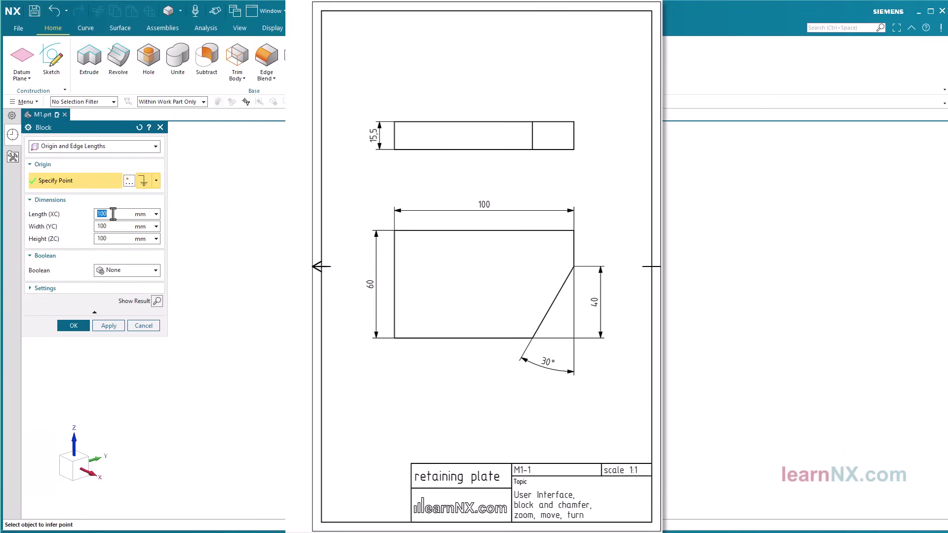
key(Tab)
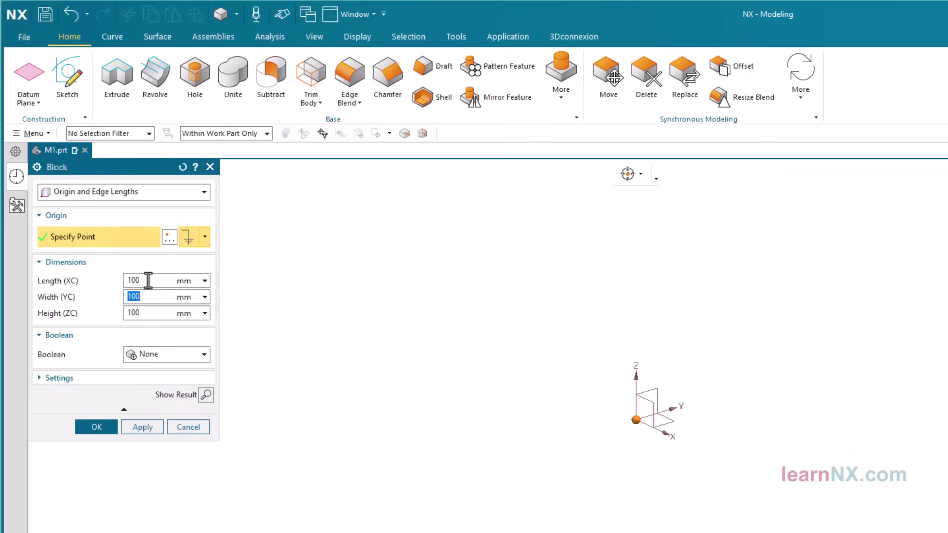
key(Return)
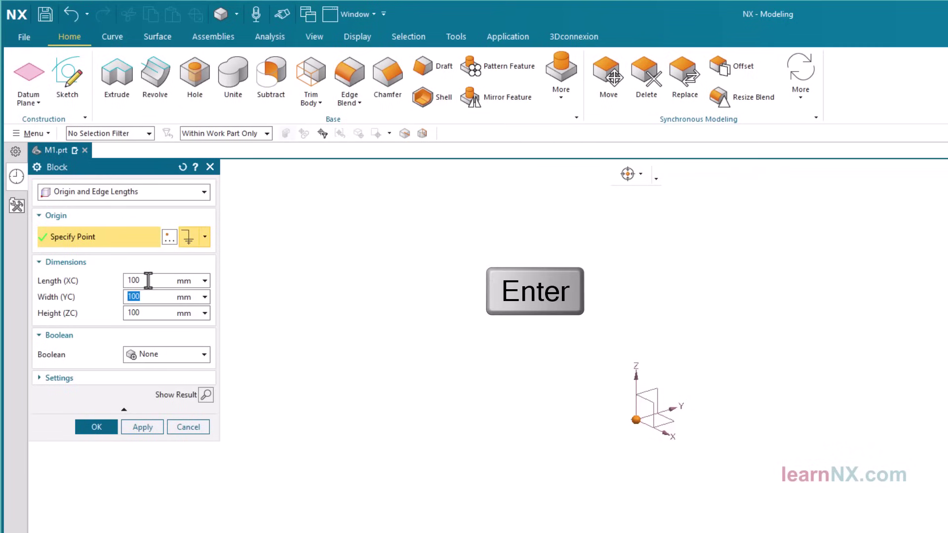
text(60)
key(Tab)
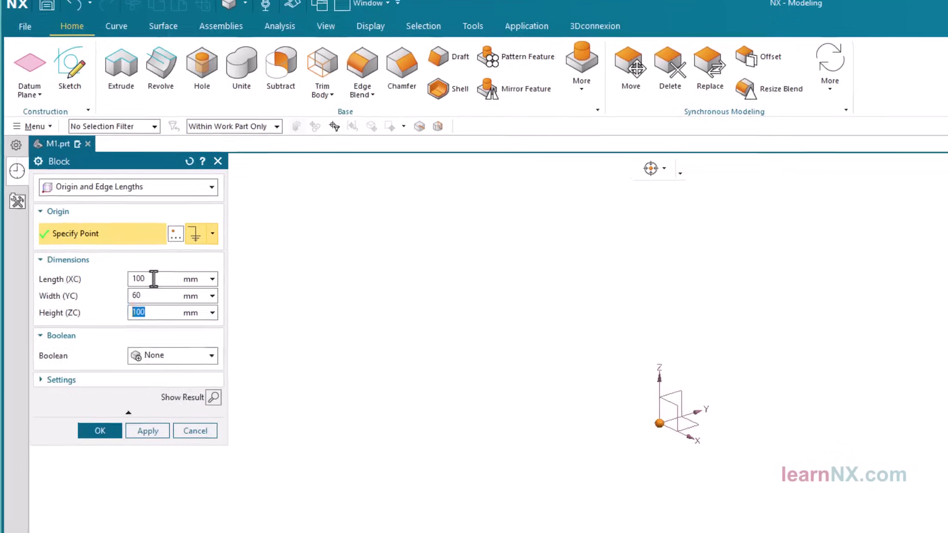
Try to enter the block's height (ZC) with a decimal comma as 15,5 mm
text(15)
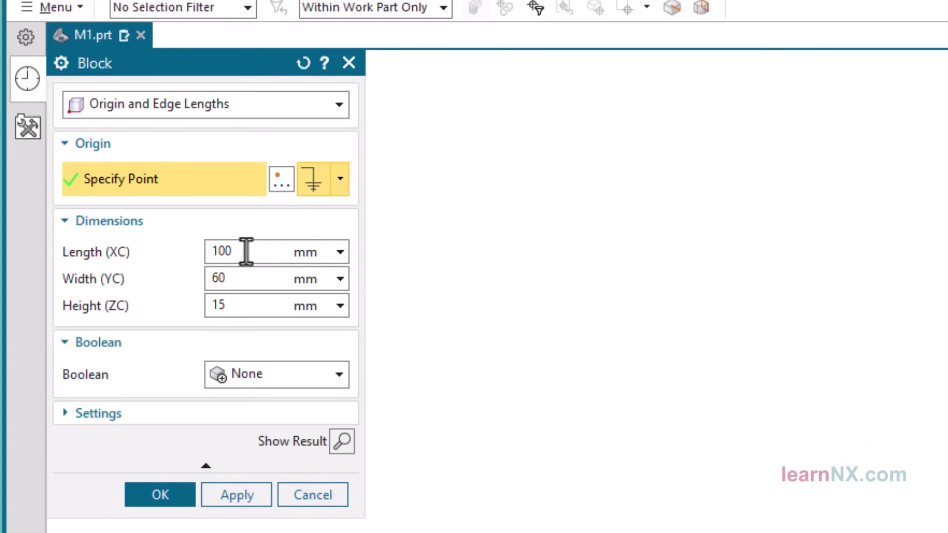
text(,5)
key(Return)
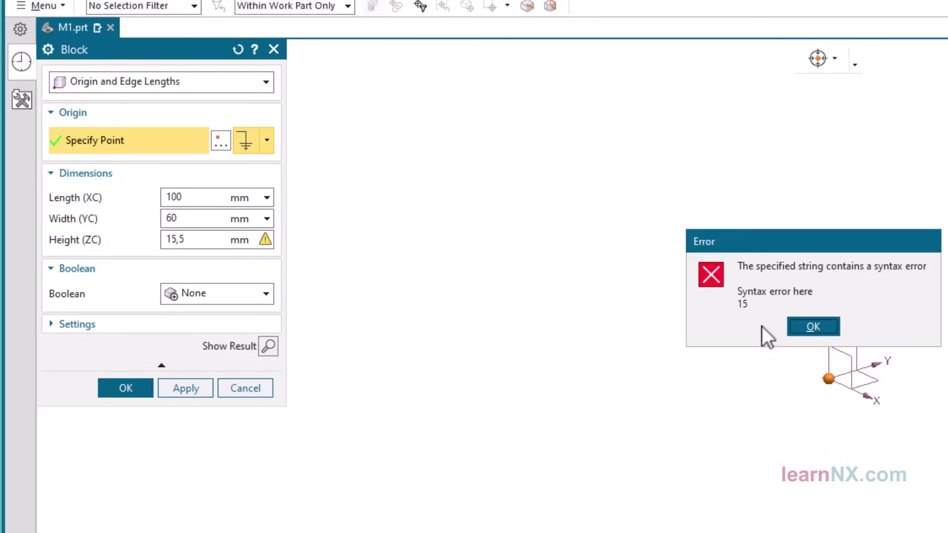
click(812, 327)
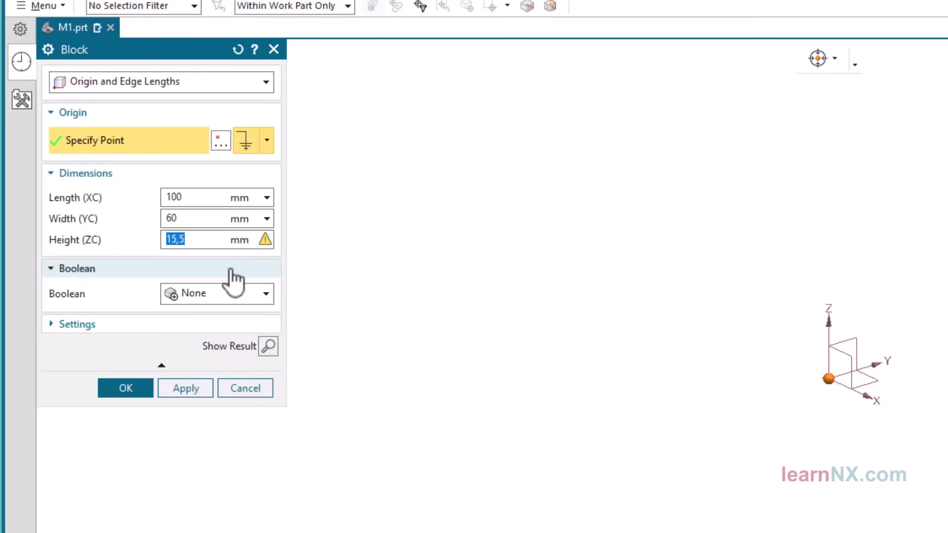
Set the block's height (ZC) to 15.5 mm with a decimal point and create the block
text(15)
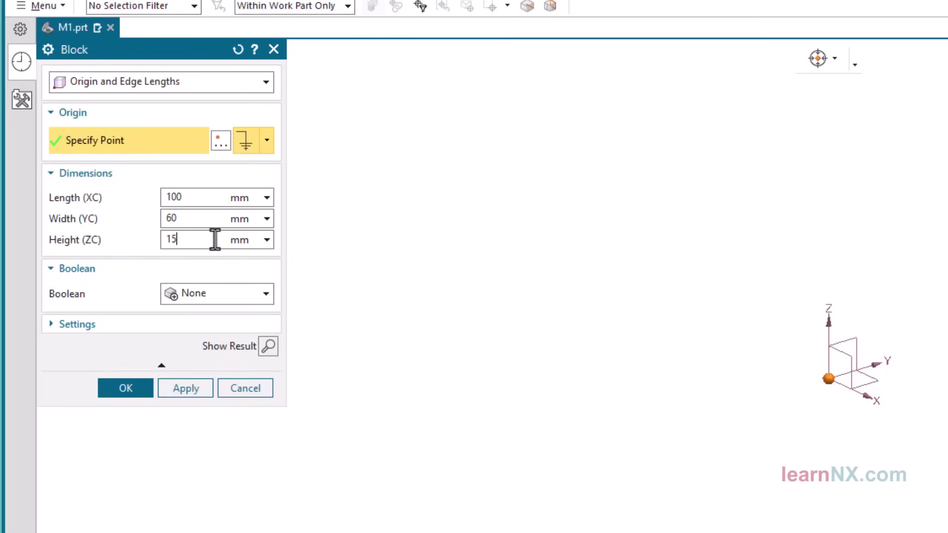
text(.5)
double_click(215, 239)
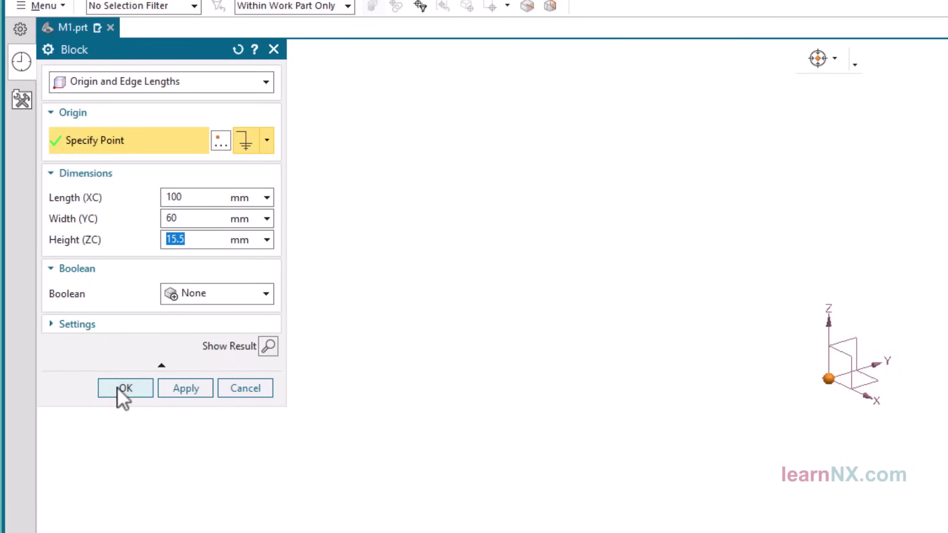
click(121, 388)
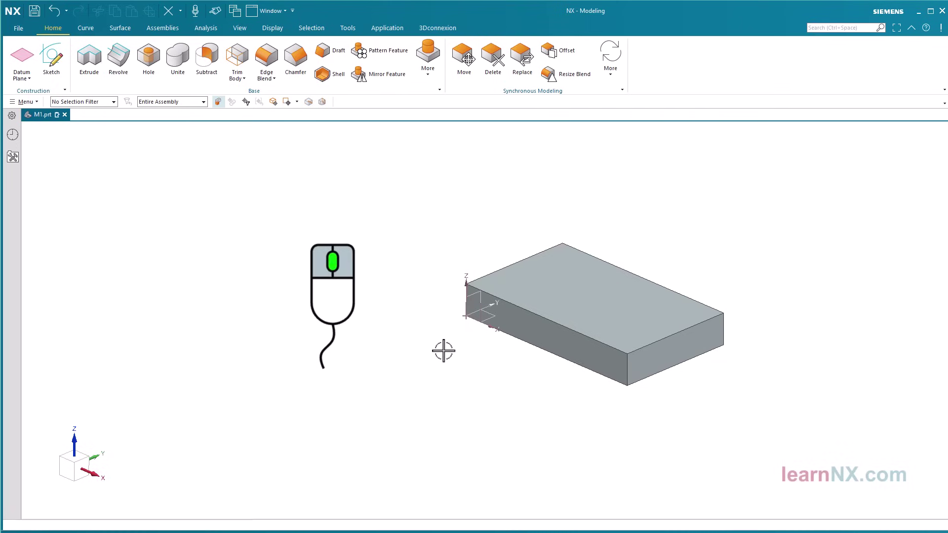
scroll(442, 354, up, 3)
scroll(442, 354, up, 1)
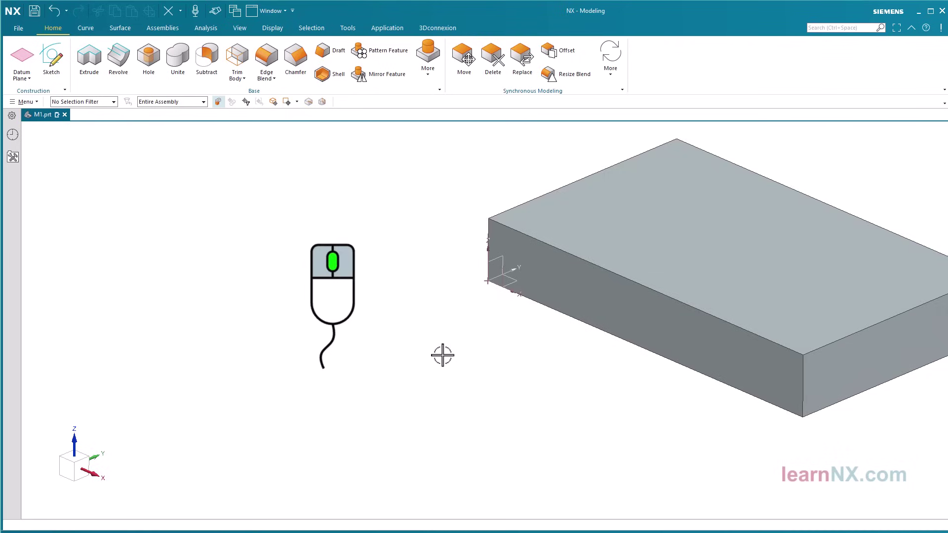
Add the View Group to the top border bar
scroll(442, 355, down, 4)
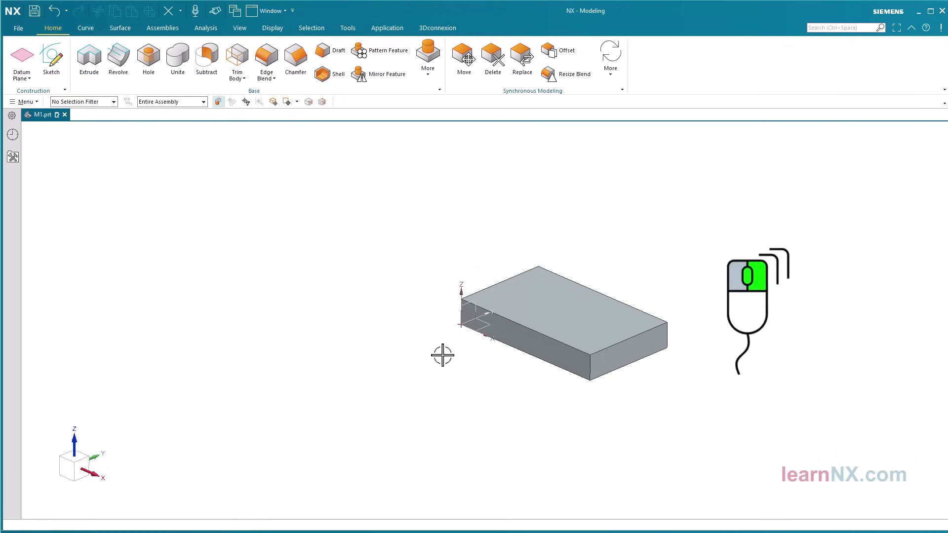
middle_drag(461, 369, 322, 369)
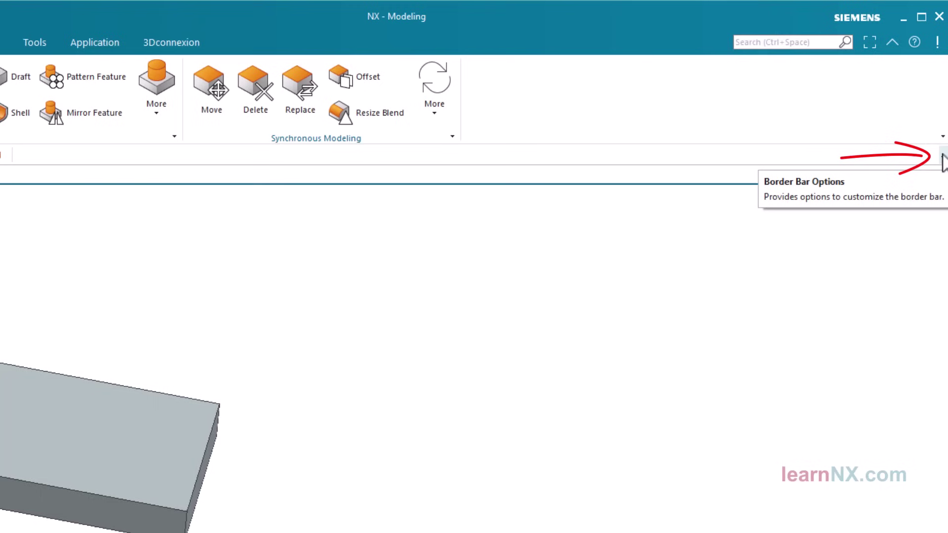
click(942, 156)
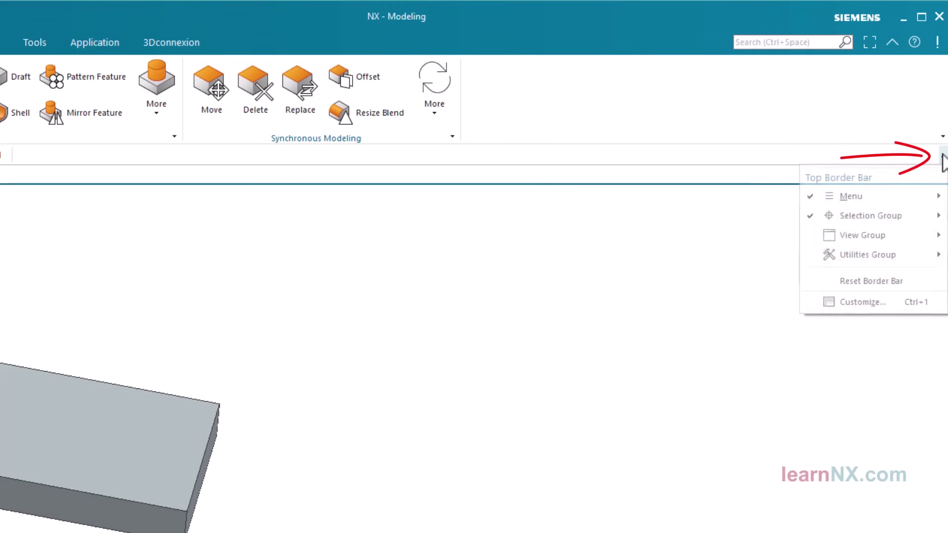
click(865, 235)
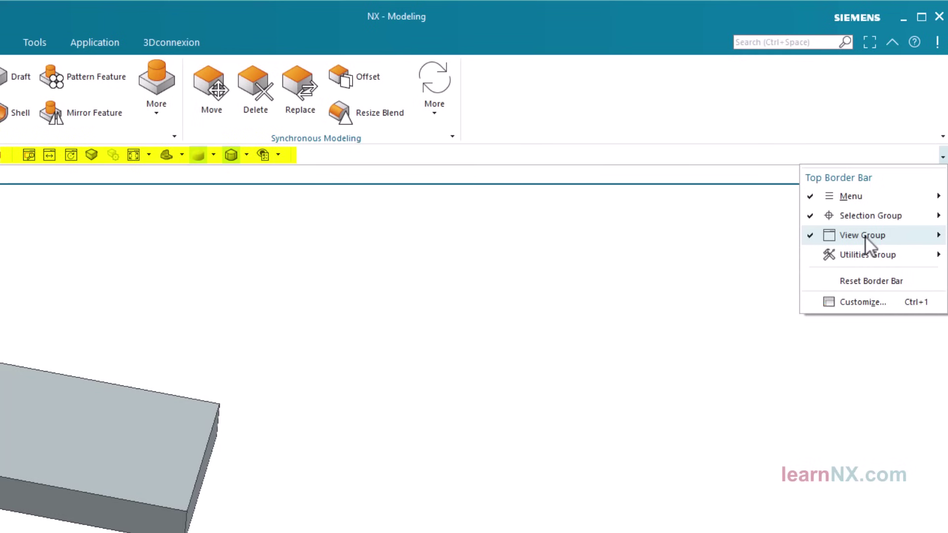
Customize the icon size of the top and bottom border bars to Small
click(942, 135)
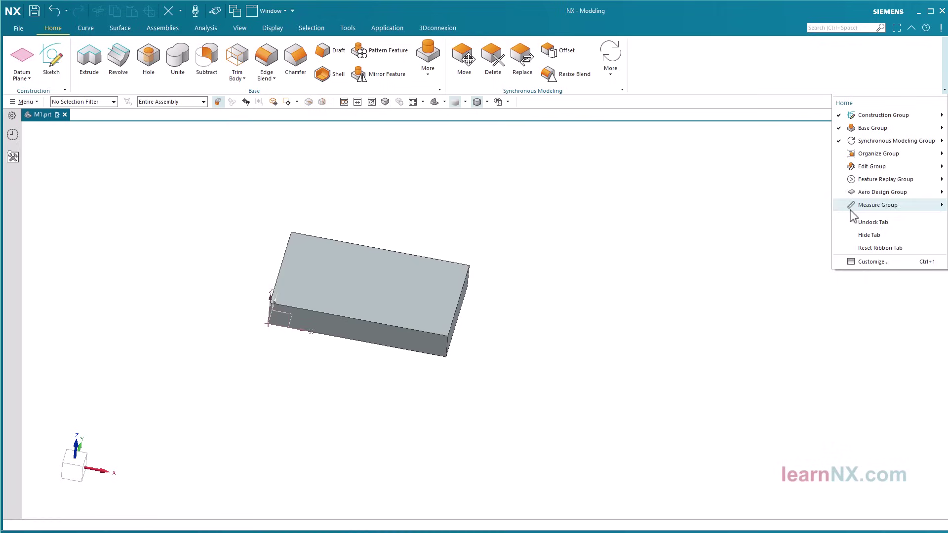
click(872, 261)
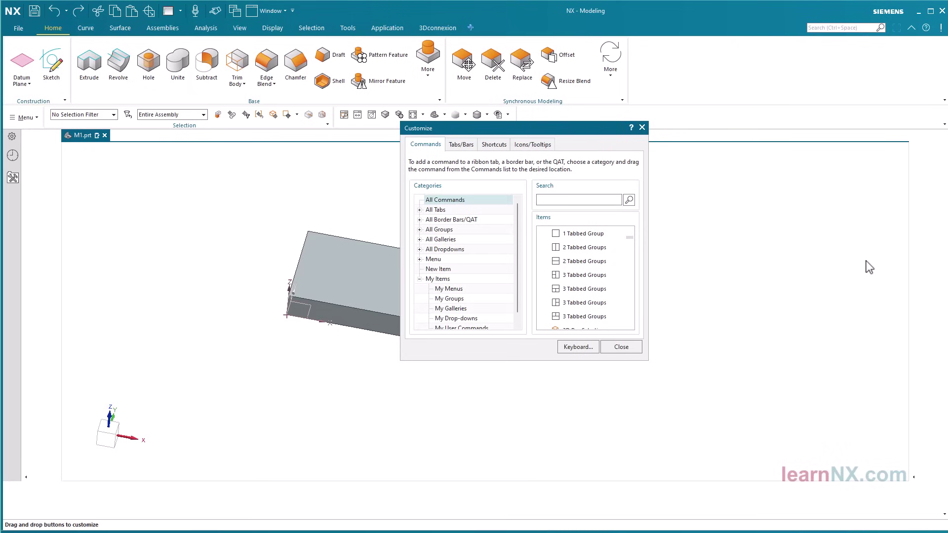
click(540, 146)
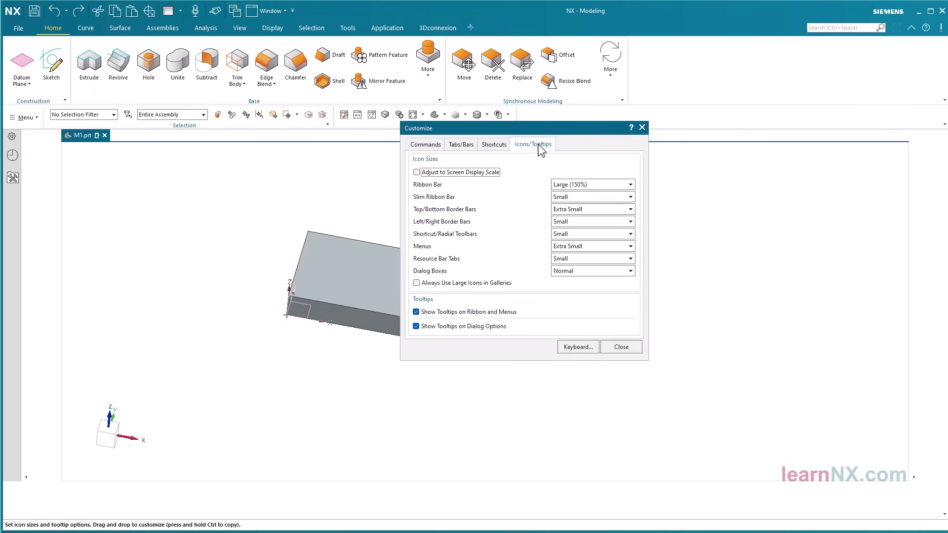
click(601, 210)
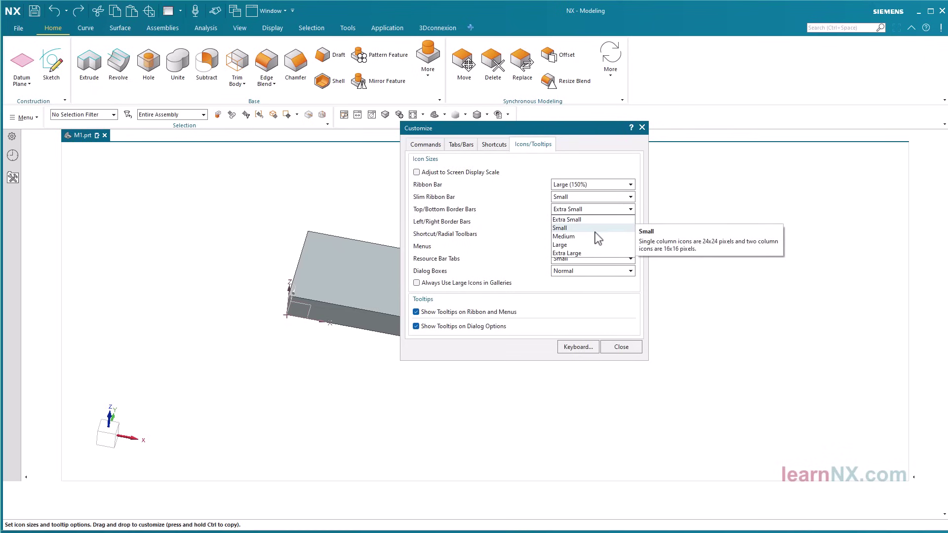
click(595, 229)
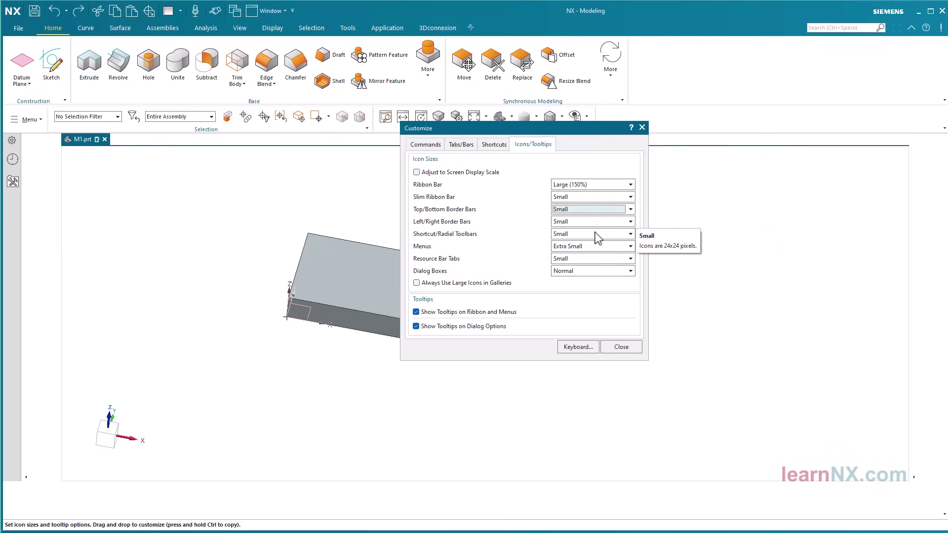
click(621, 348)
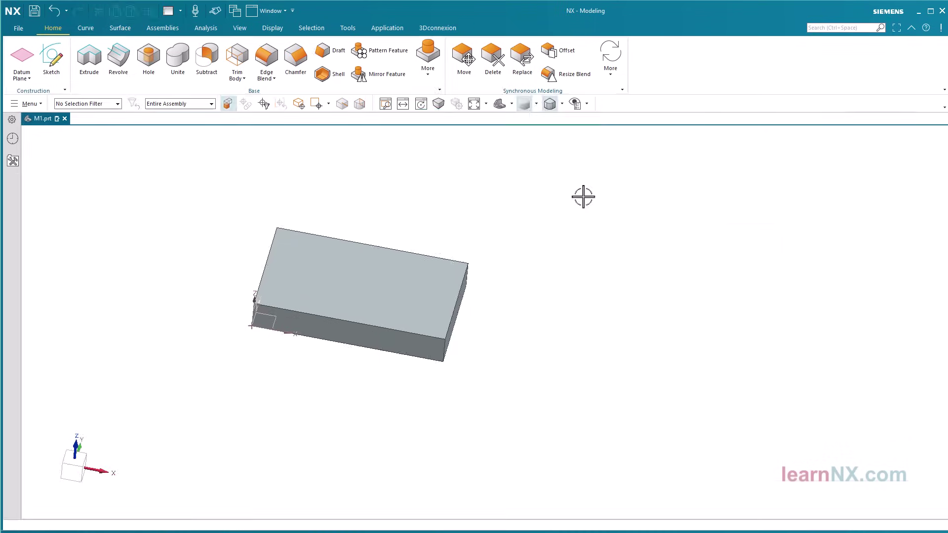
Orient the view of the block to Top and switch it to Isometric
click(512, 104)
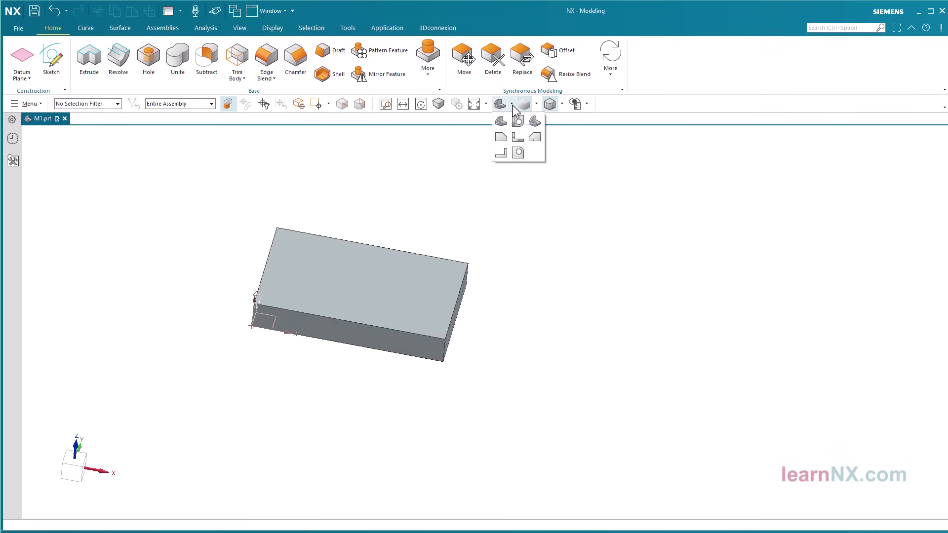
click(517, 120)
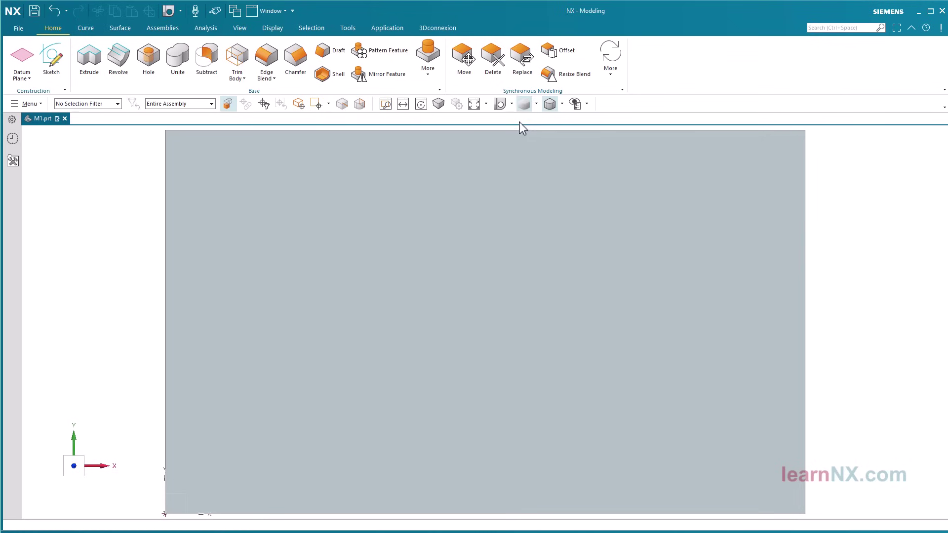
click(512, 103)
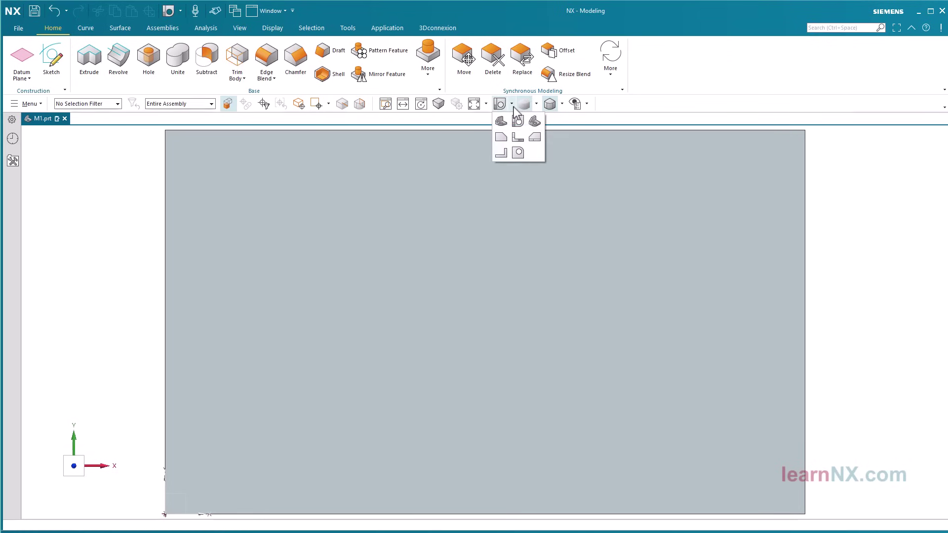
click(536, 121)
key(End)
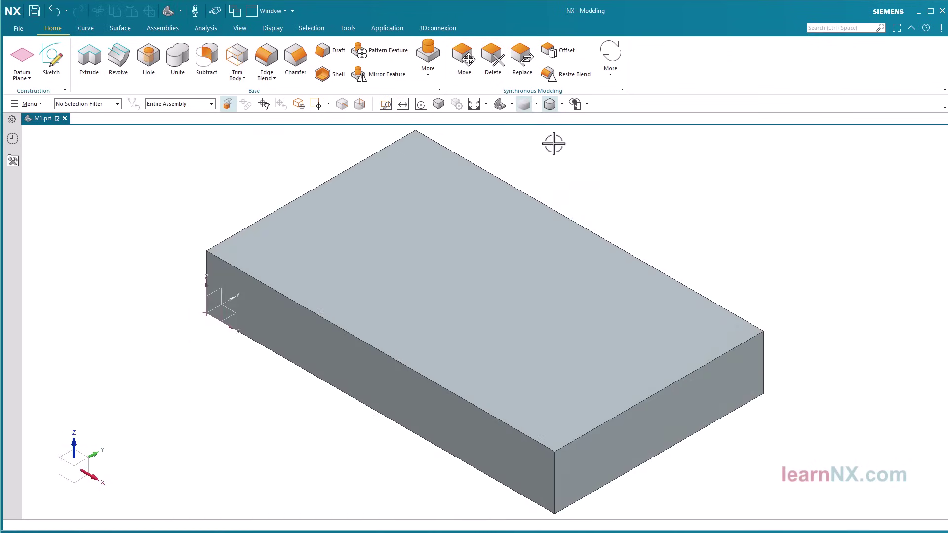
Orient the block to the Top view using the graphics window's view options
right_click(633, 173)
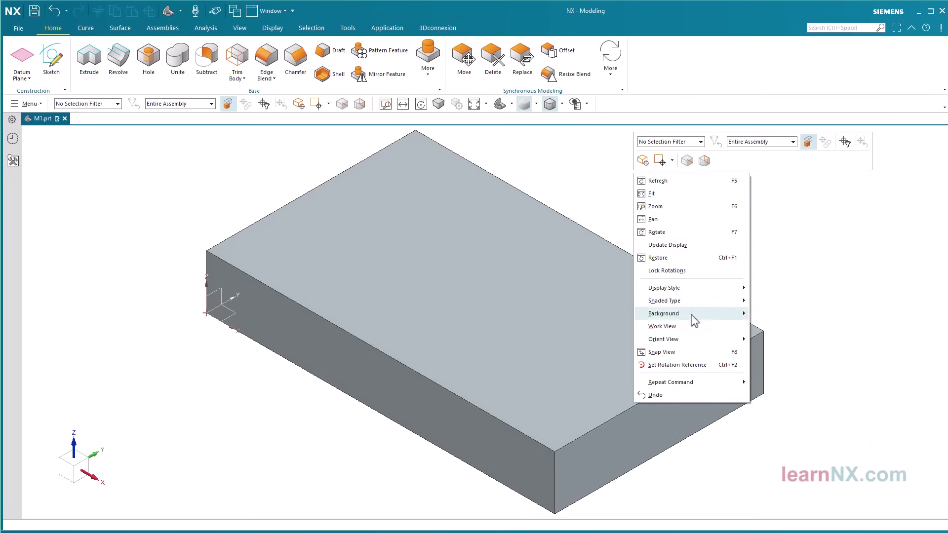
mouse_move(714, 341)
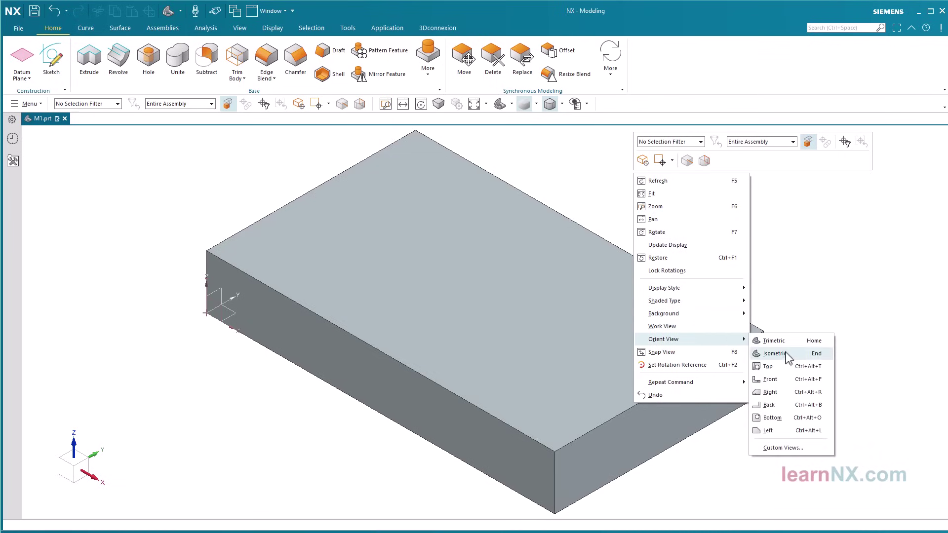
click(769, 366)
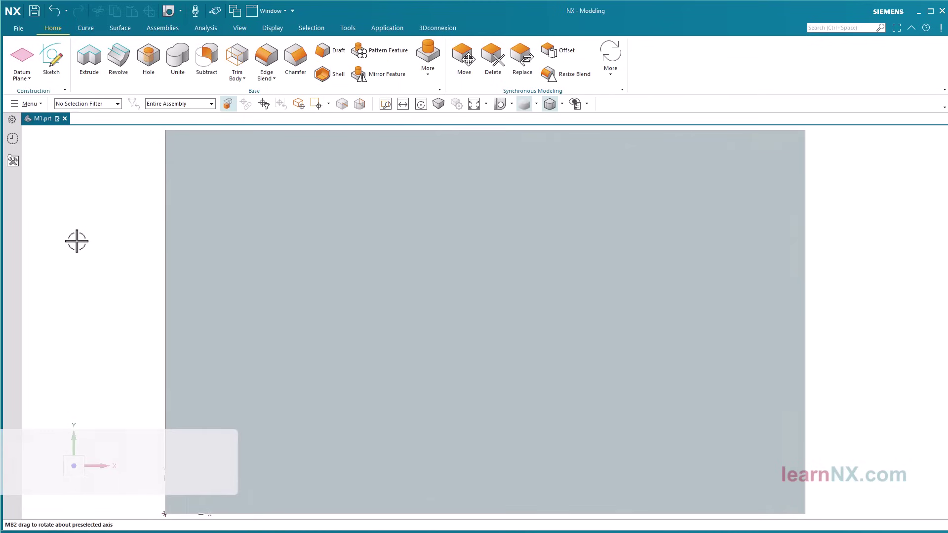
Rotate the block freely and orient the view perpendicular to the YZ face of the view triad
middle_drag(87, 271, 80, 239)
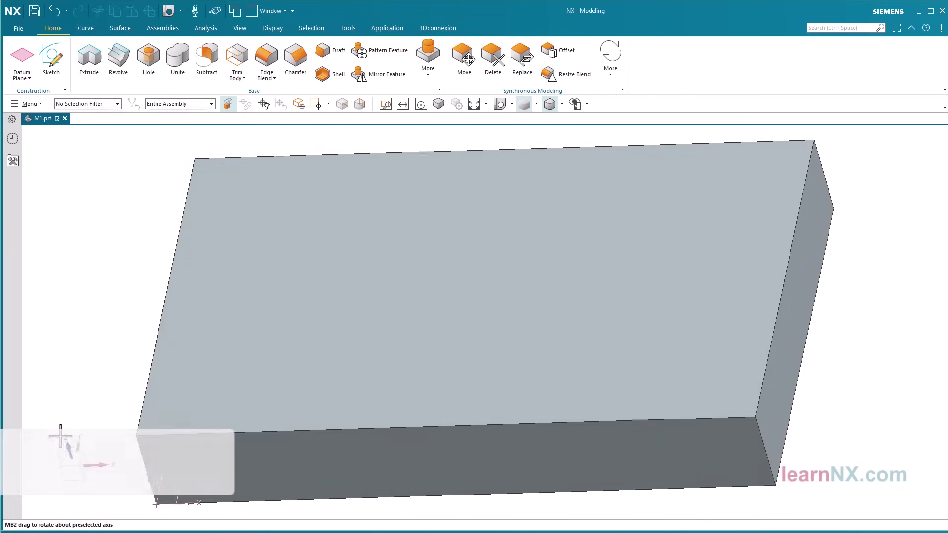
click(74, 452)
drag(109, 441, 93, 391)
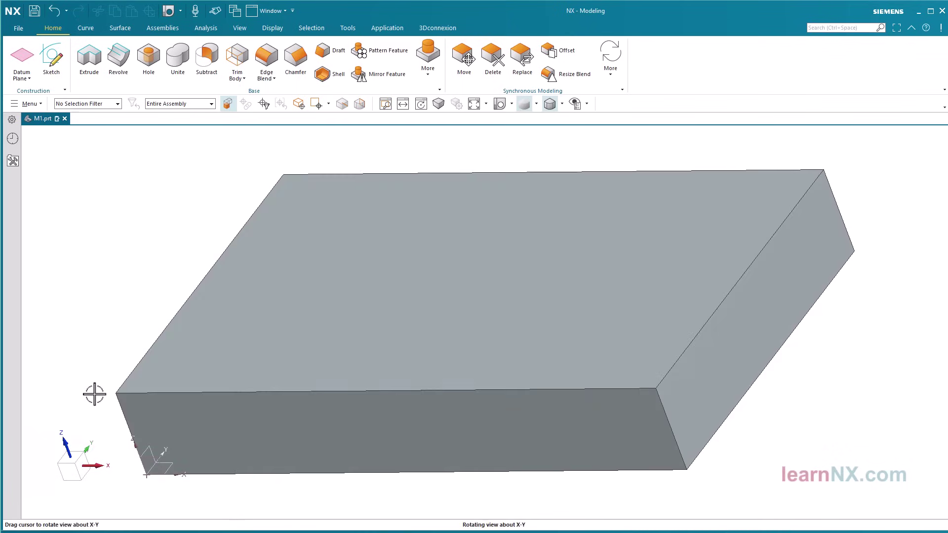
click(84, 452)
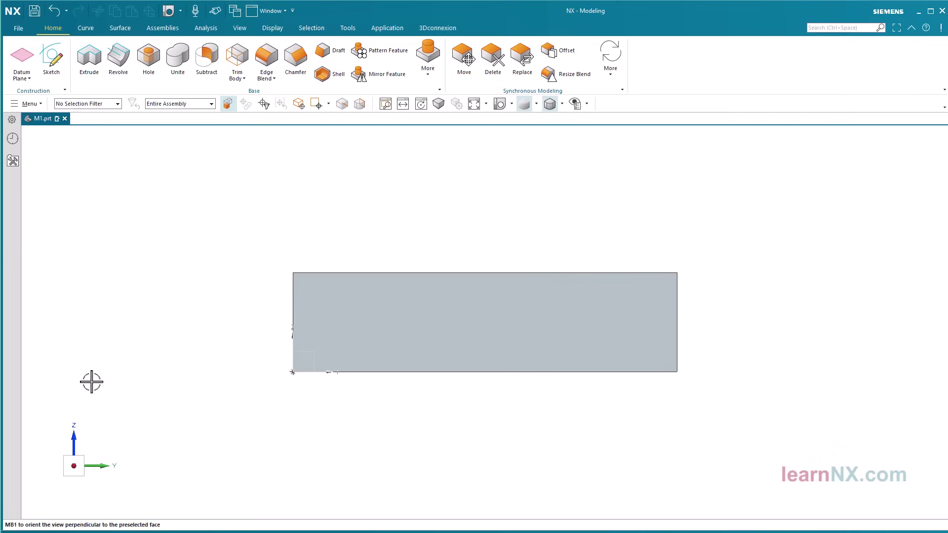
Rotate the view by 45 degrees about the Z axis of the view triad
click(74, 437)
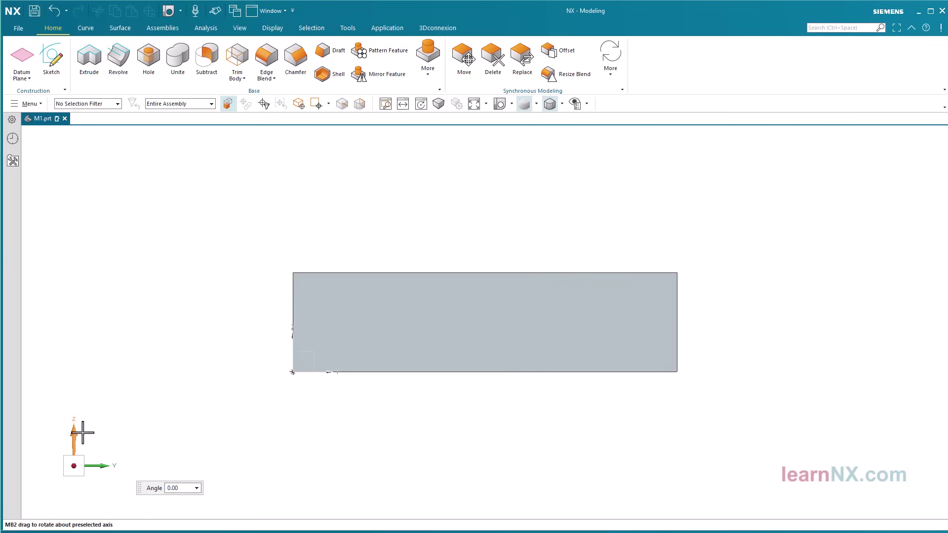
click(178, 488)
text(45)
key(Return)
click(191, 459)
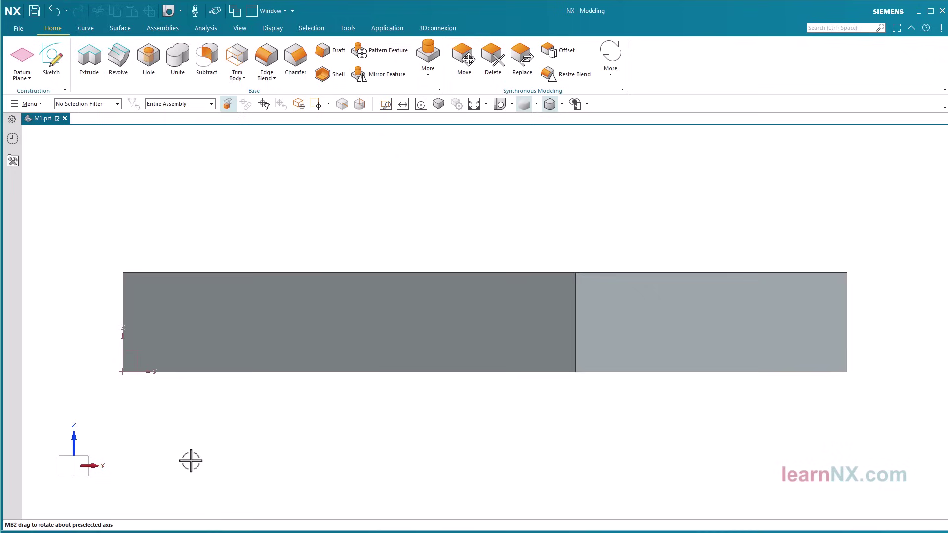
Rotate the view by an entered angle about the X axis of the view triad
click(90, 465)
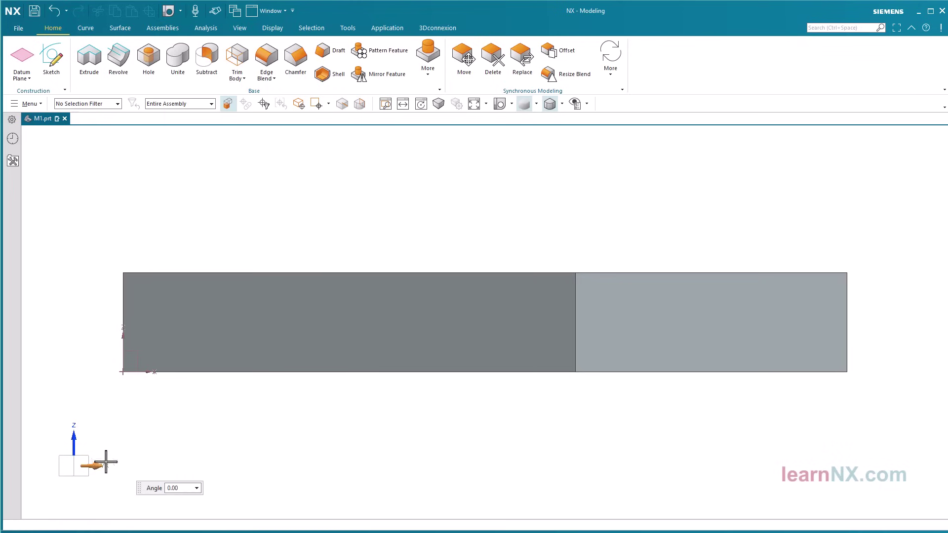
click(182, 488)
key(Return)
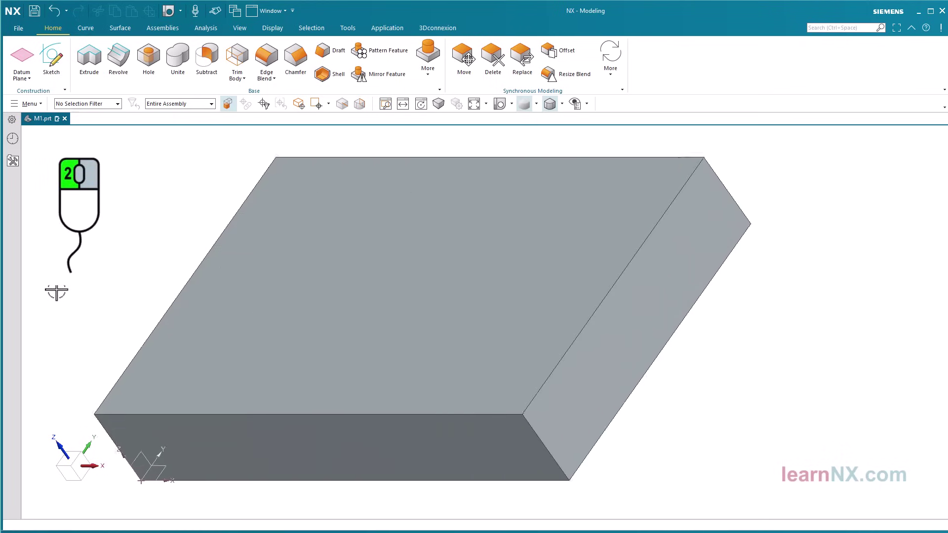
Set the block's length (XC) to 1000 mm and fit the whole block in the view
scroll(56, 292, up, 3)
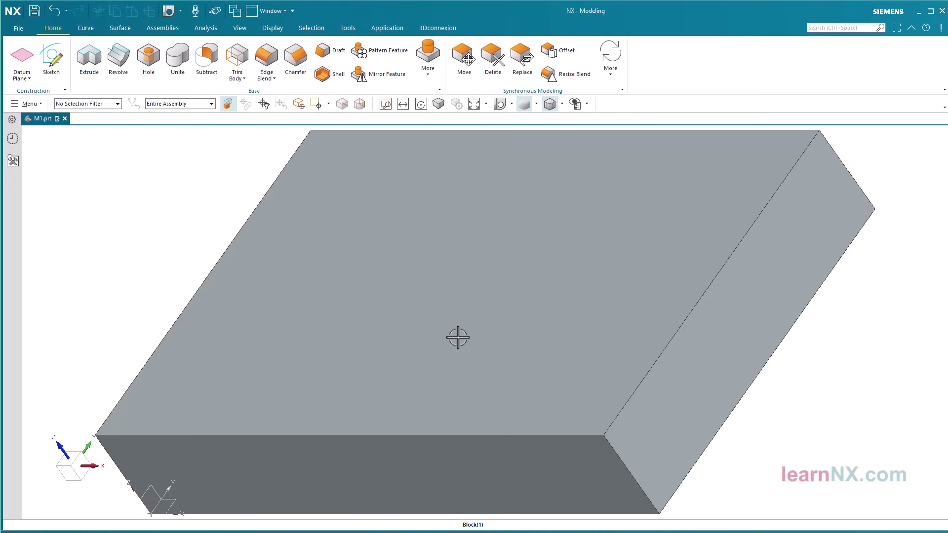
double_click(457, 336)
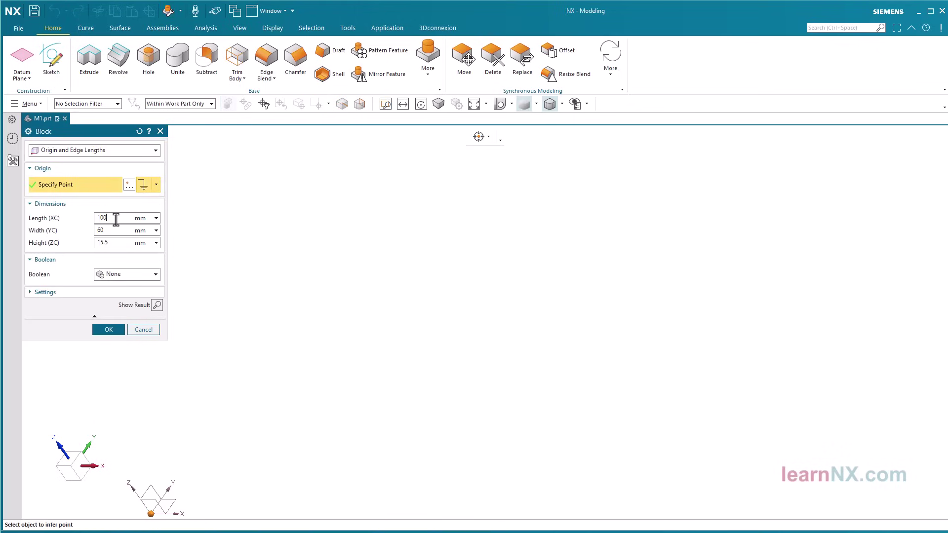
text(1000)
click(109, 329)
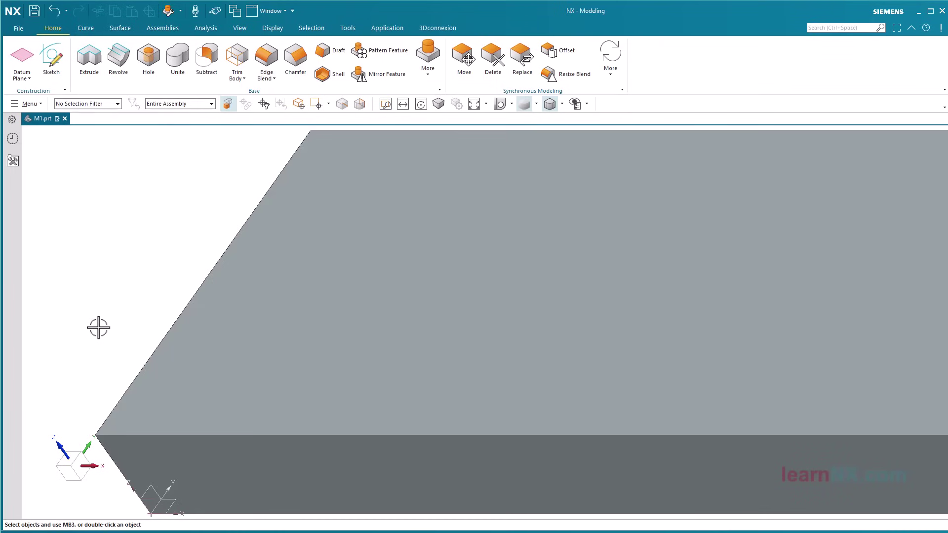
key(ctrl+f)
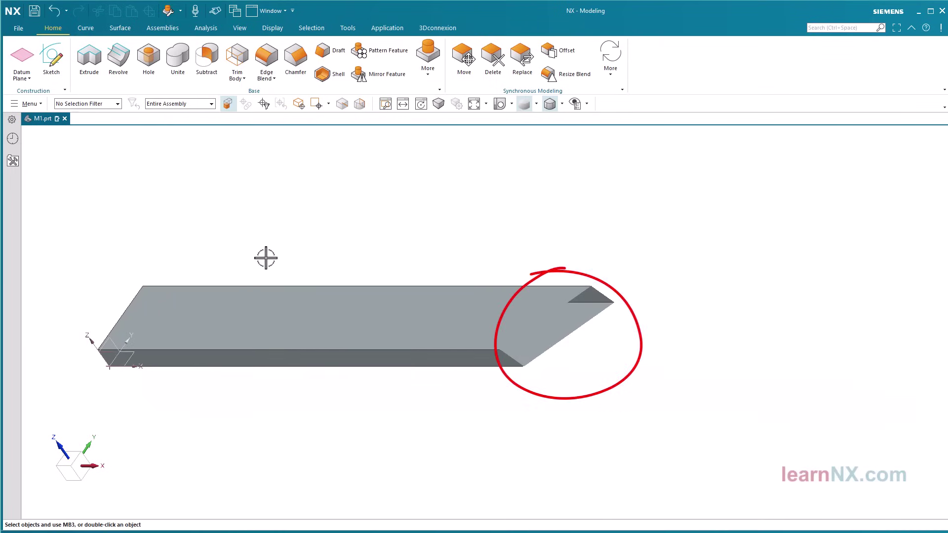
mouse_move(267, 256)
middle_down()
mouse_move(265, 237)
mouse_move(264, 254)
middle_up()
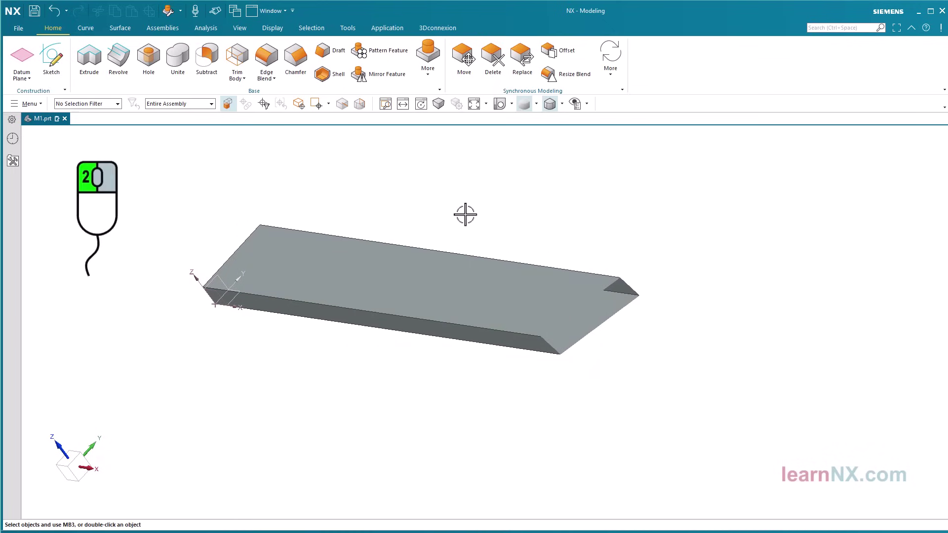
key(ctrl+f)
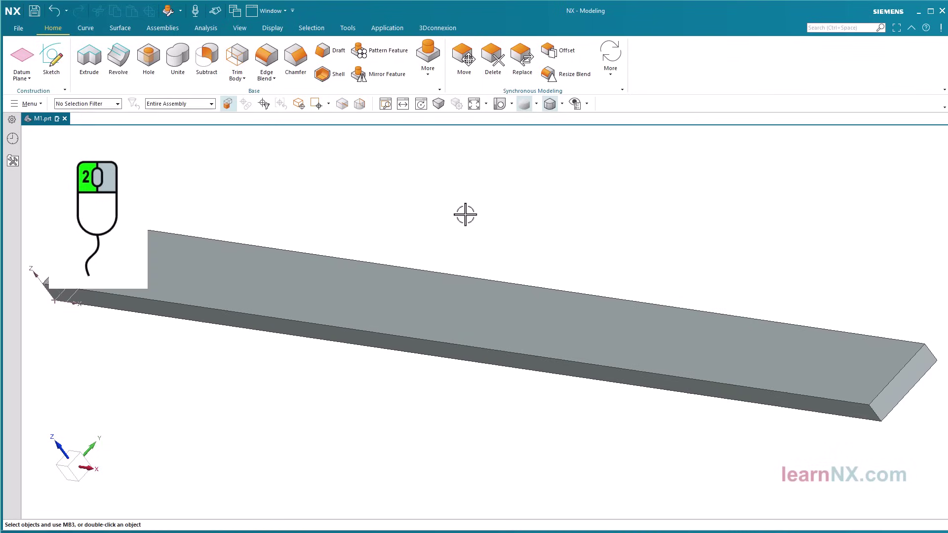
Set the block's length (XC) back to 100 mm and fit the view to it
double_click(408, 302)
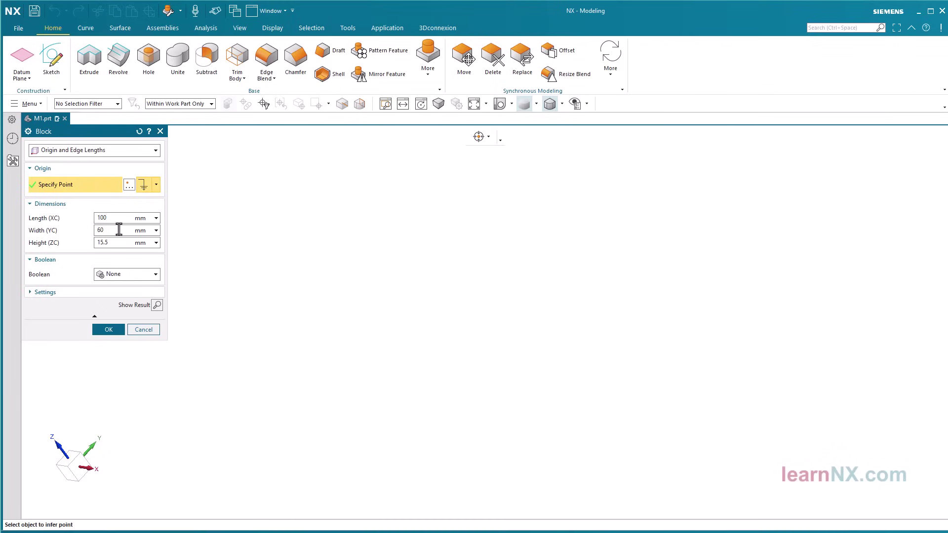
click(115, 331)
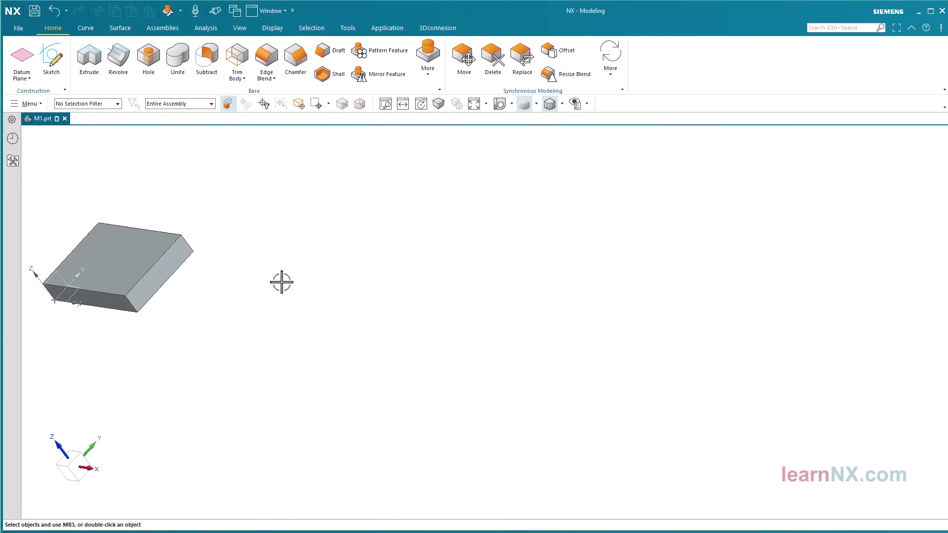
key(ctrl+f)
Rotate the block slightly and snap the view to the nearest standard orientation with Snap View
middle_drag(218, 197, 190, 205)
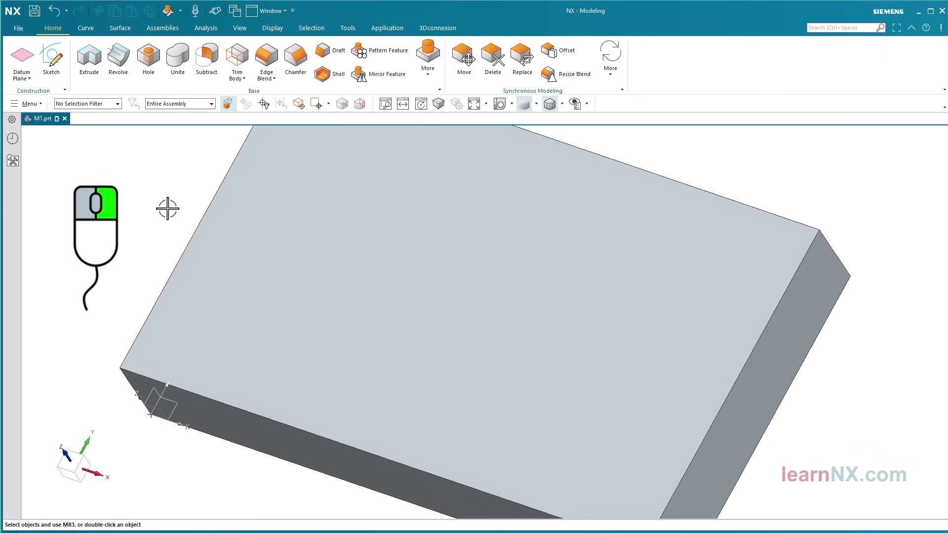
right_click(152, 210)
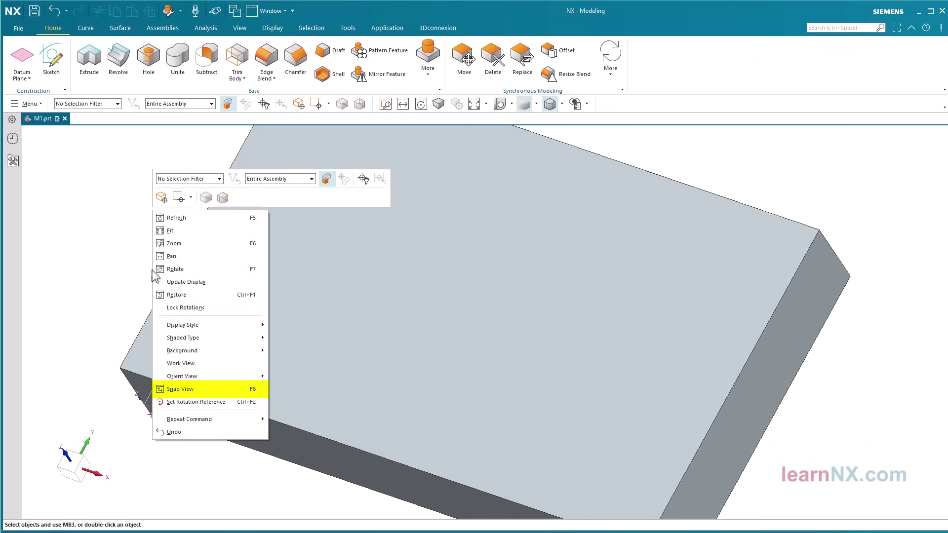
click(192, 392)
Tilt the block and snap it to the front view facing the XZ plane with Snap View
middle_drag(99, 345, 88, 296)
right_click(93, 288)
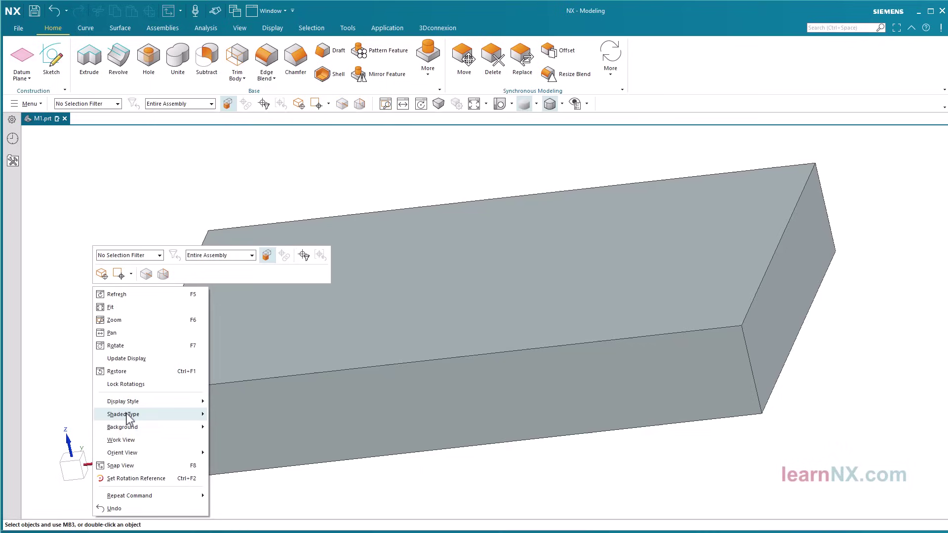
click(142, 468)
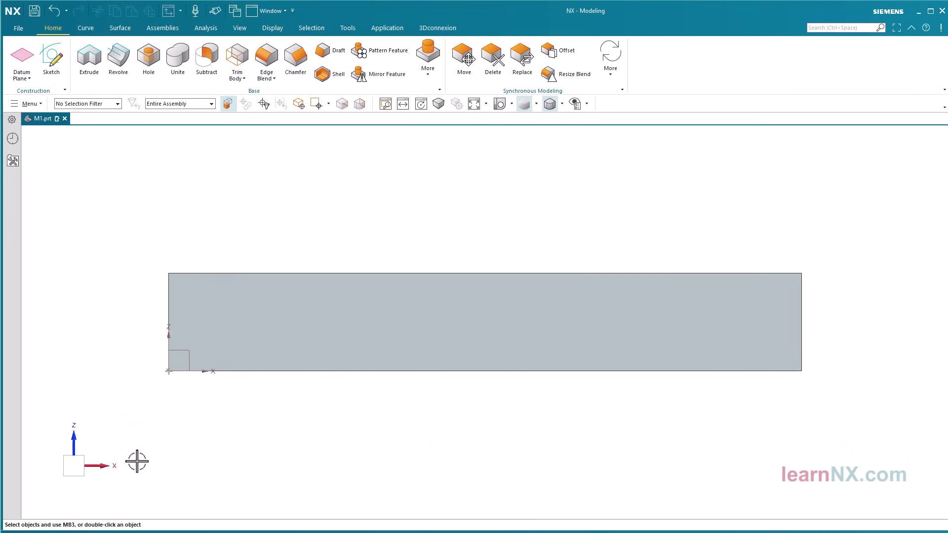
Turn the block toward its YZ side and align it again to the nearest standard view with Snap View
middle_drag(116, 360, 53, 371)
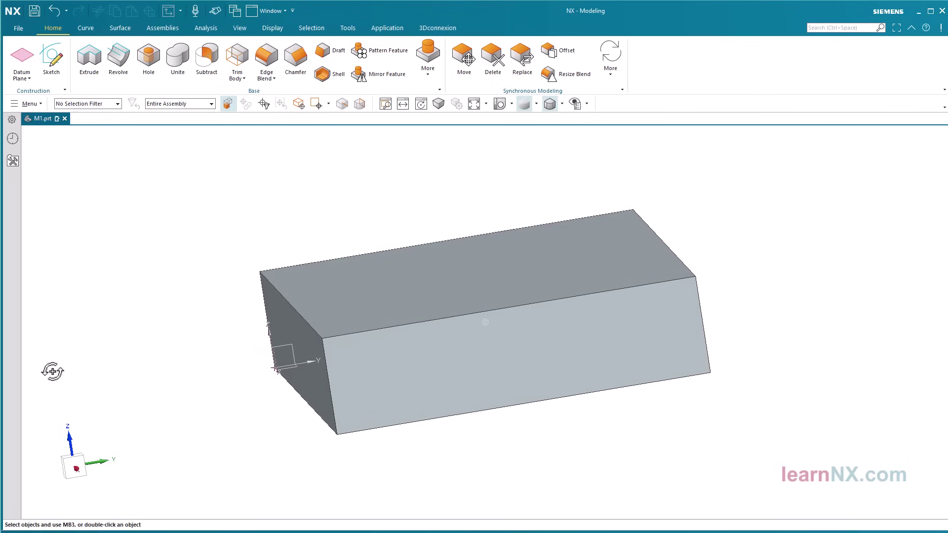
right_click(126, 287)
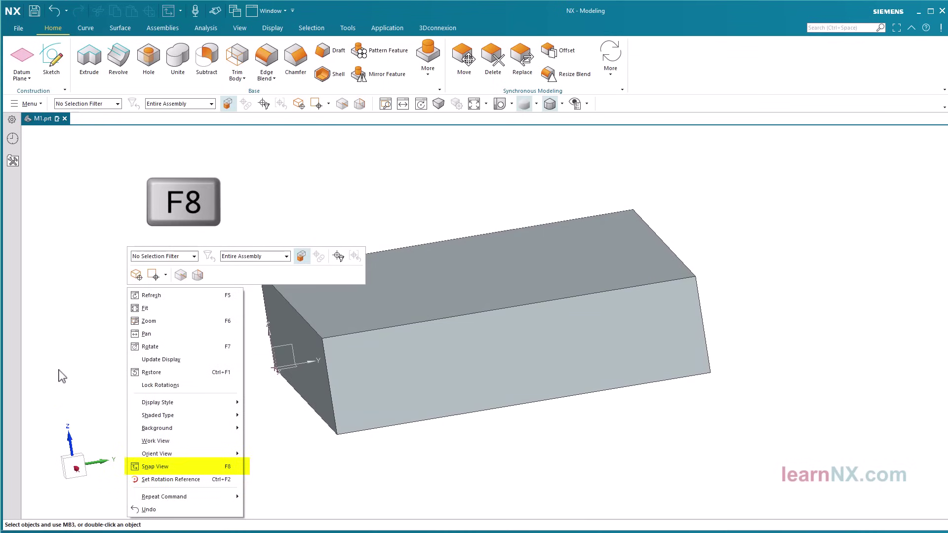
key(Escape)
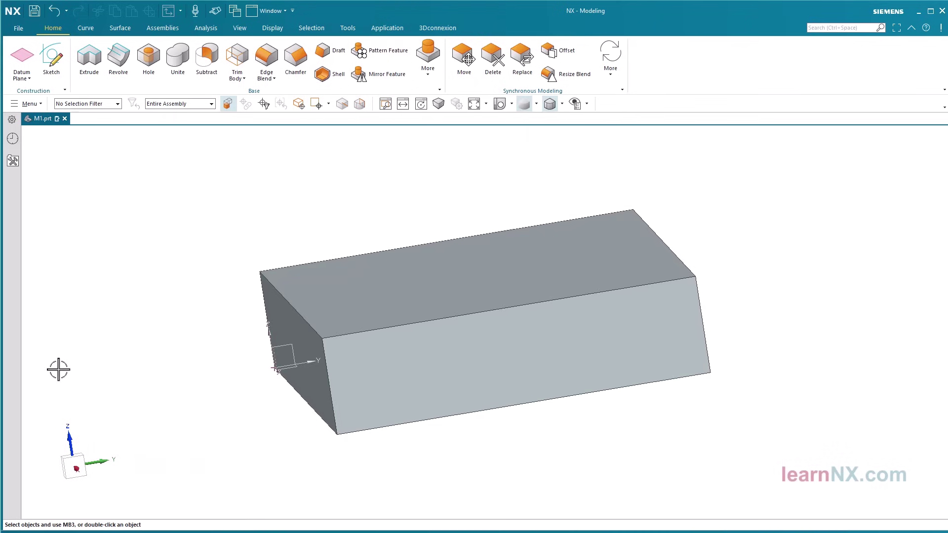
key(F8)
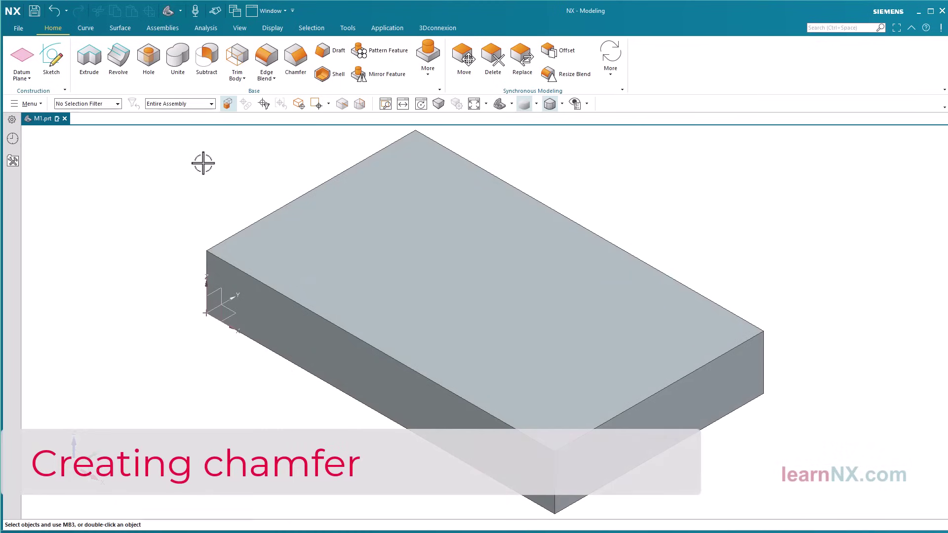
Chamfer the vertical corner edge at maximum X and zero Y with a Symmetric cross section of 27 mm, using the Single Edge rule
click(294, 63)
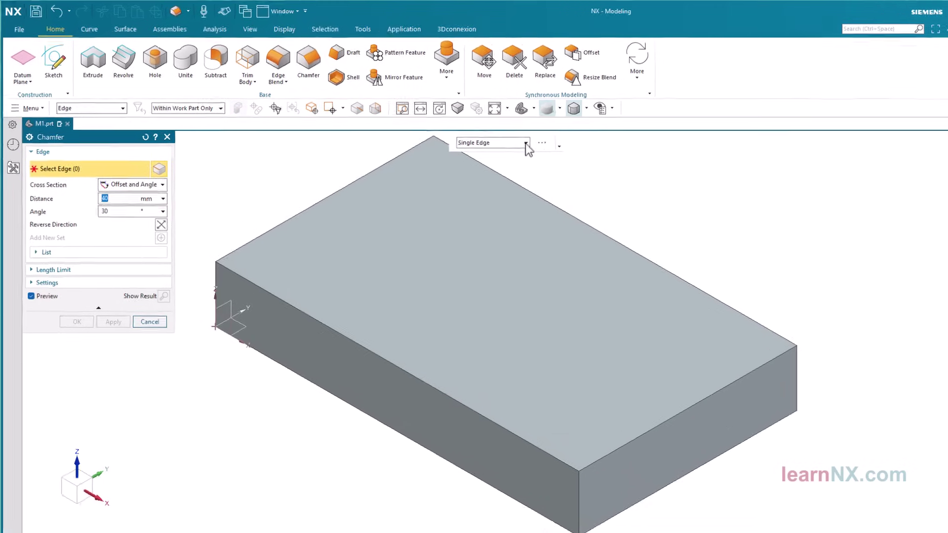
click(525, 143)
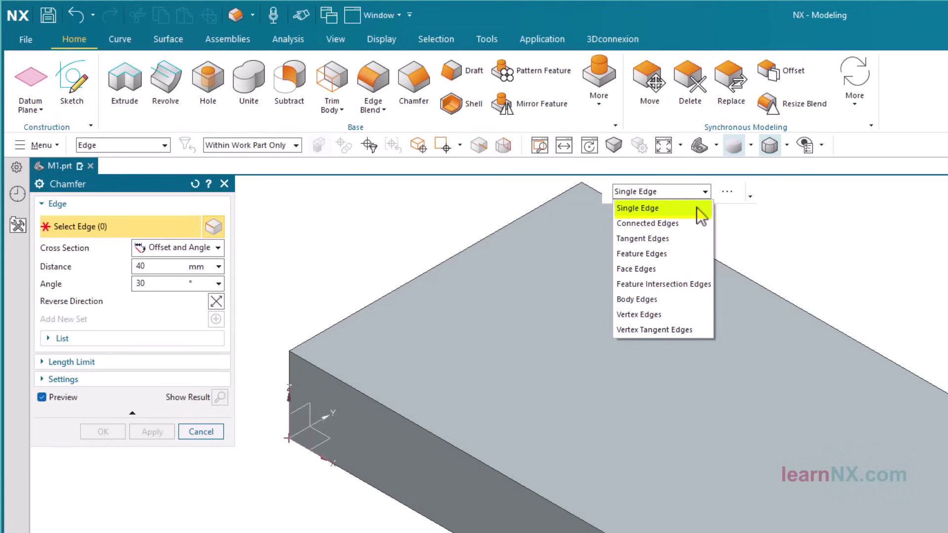
click(696, 207)
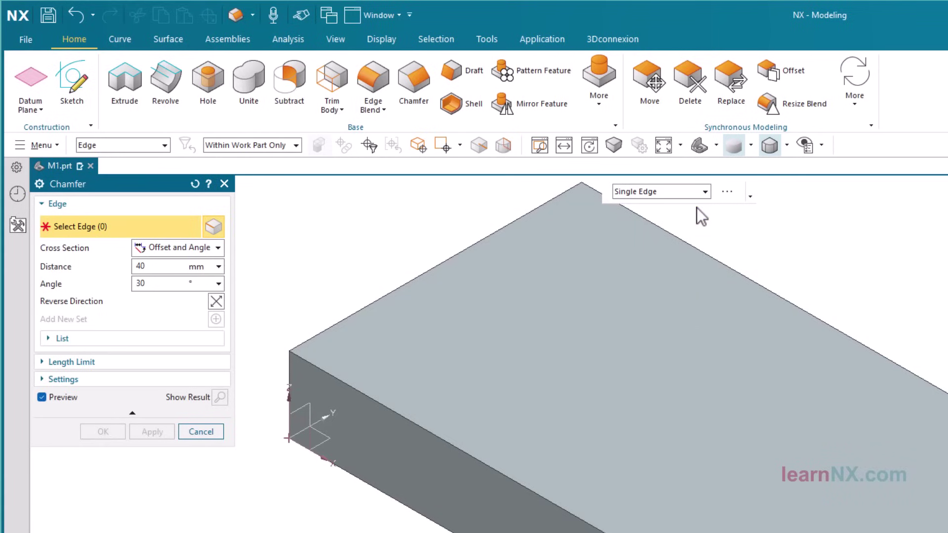
click(217, 248)
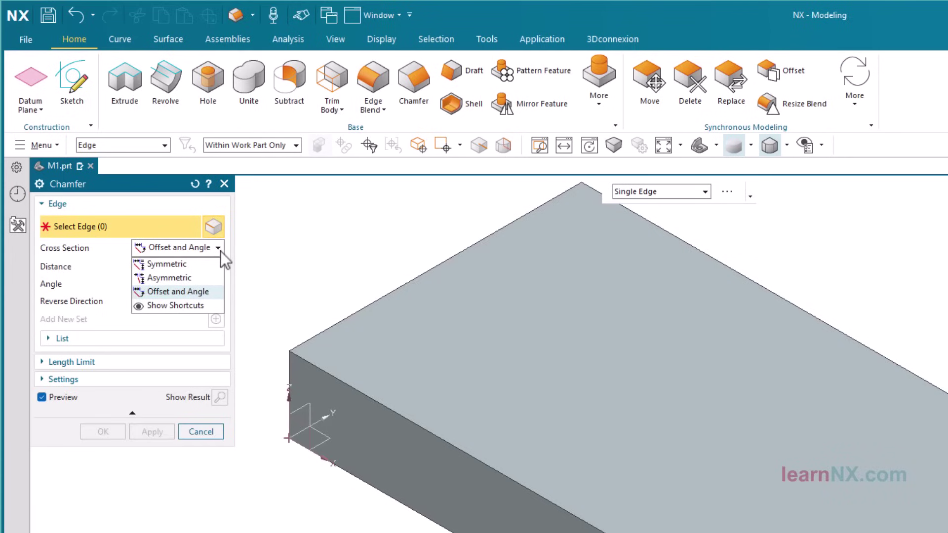
click(206, 265)
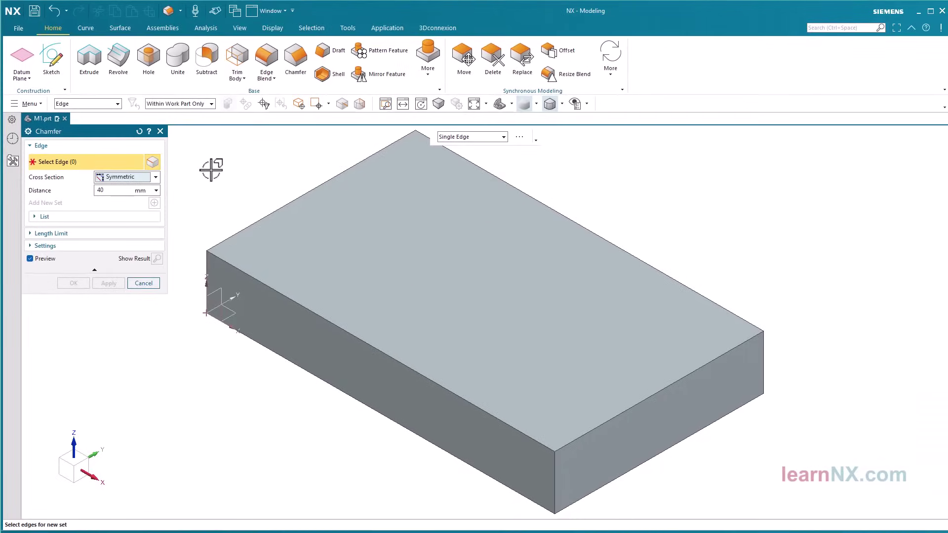
click(554, 486)
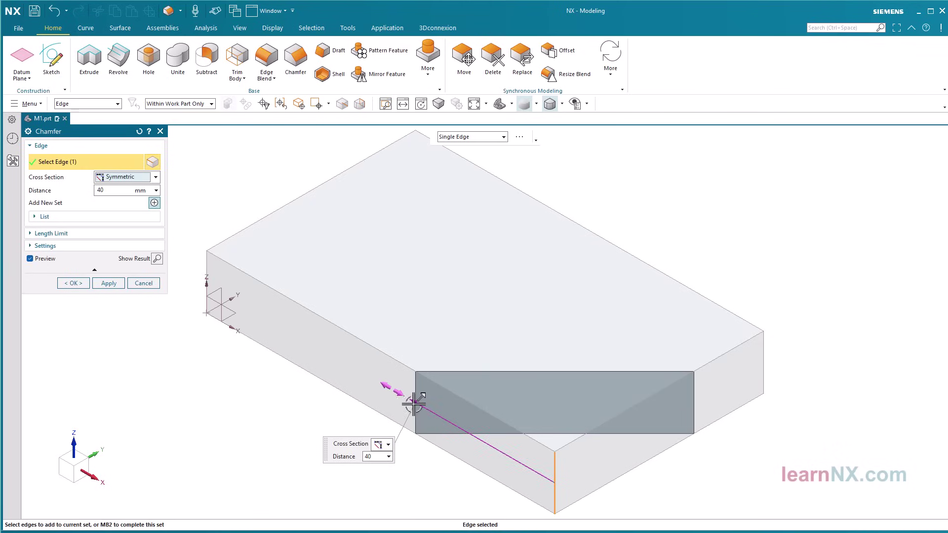
drag(414, 400, 449, 413)
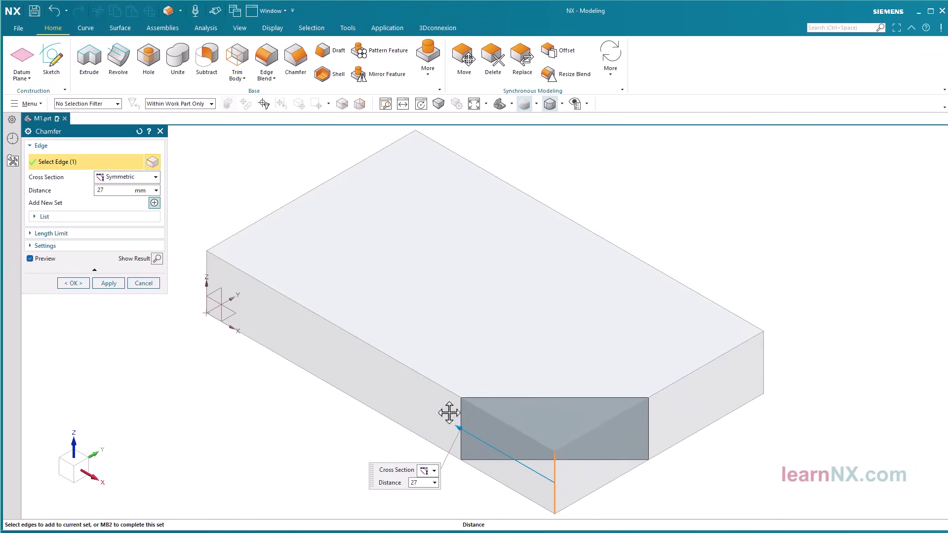
click(118, 284)
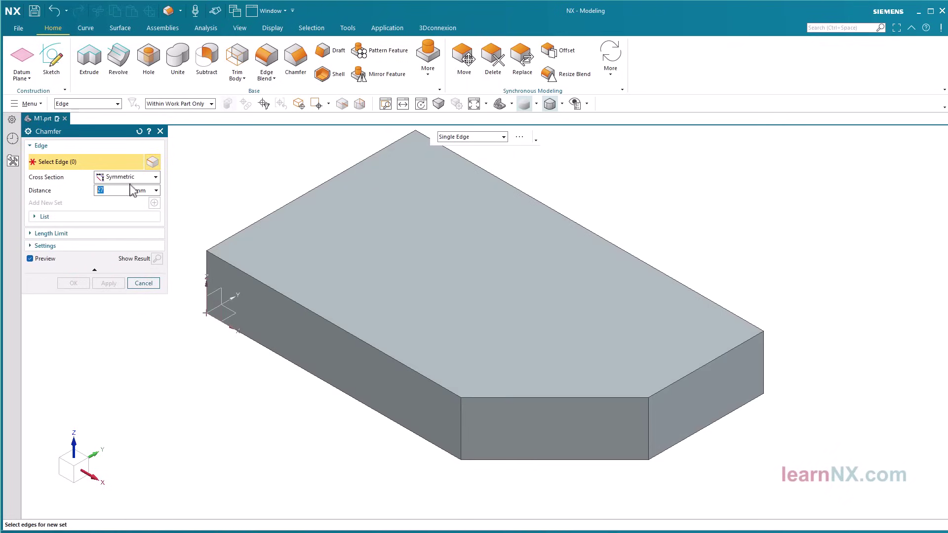
Chamfer the vertical corner edge at maximum X and maximum Y with an Asymmetric cross section, distances 13.5 mm and 21 mm
click(148, 177)
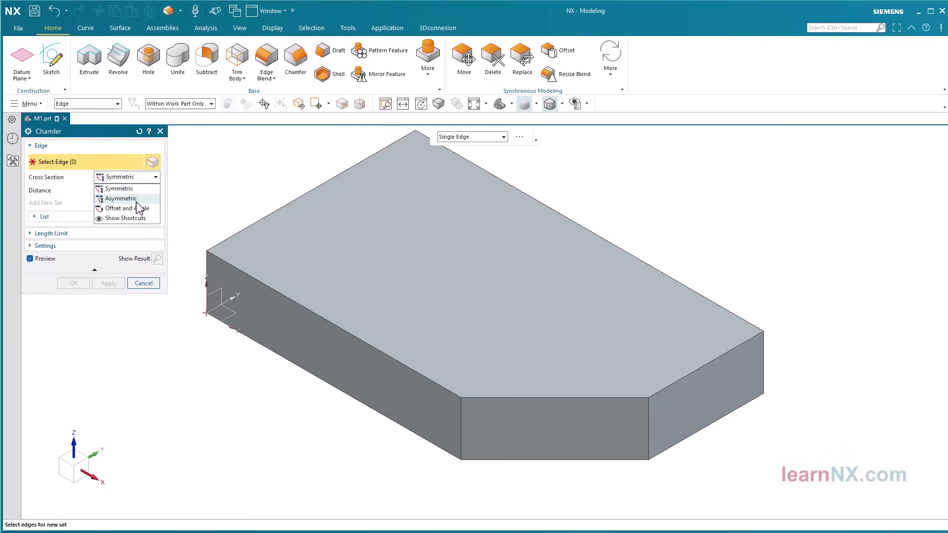
click(133, 198)
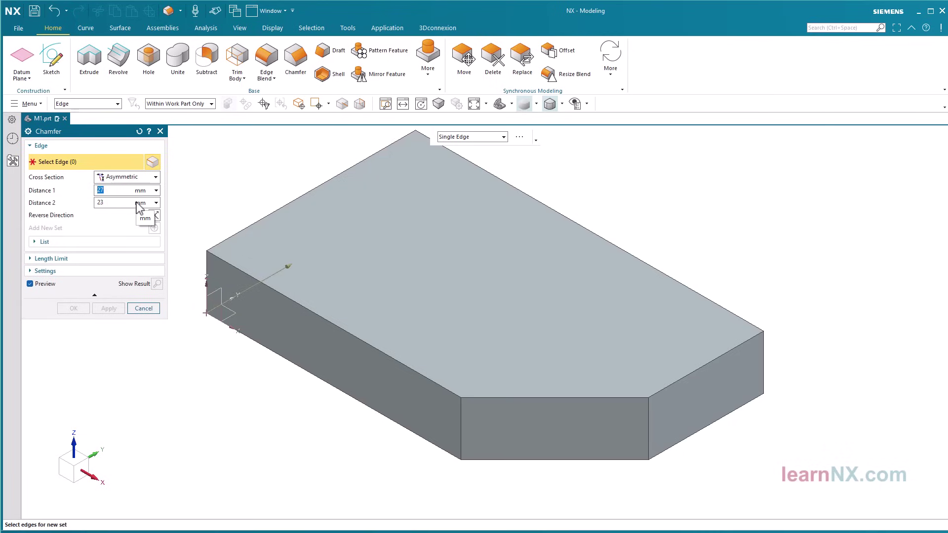
click(761, 348)
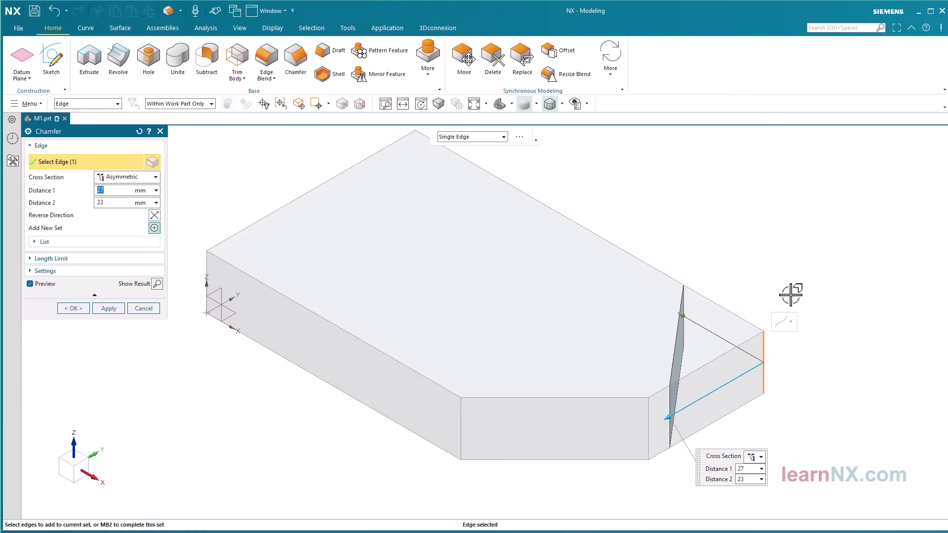
middle_drag(789, 294, 731, 294)
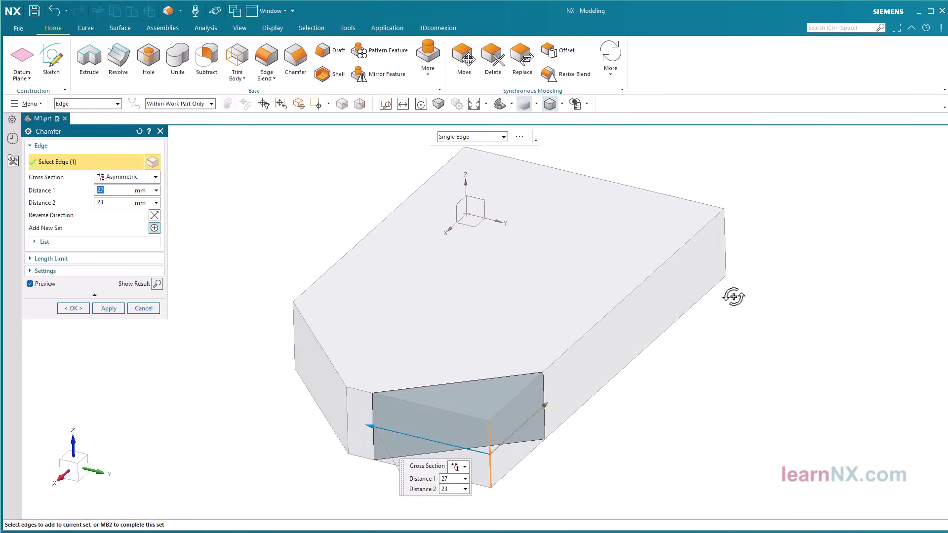
click(550, 404)
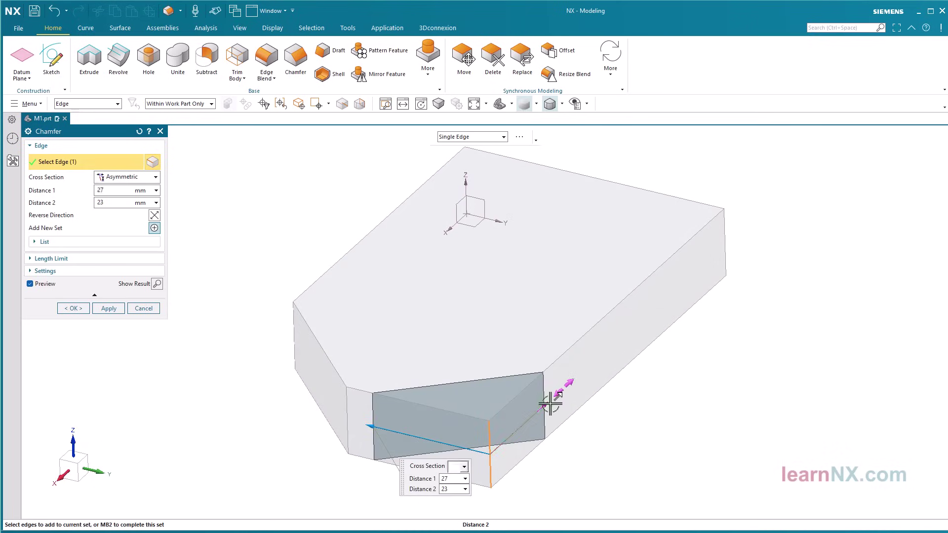
mouse_move(549, 404)
mouse_down()
mouse_move(512, 428)
mouse_move(541, 405)
mouse_up()
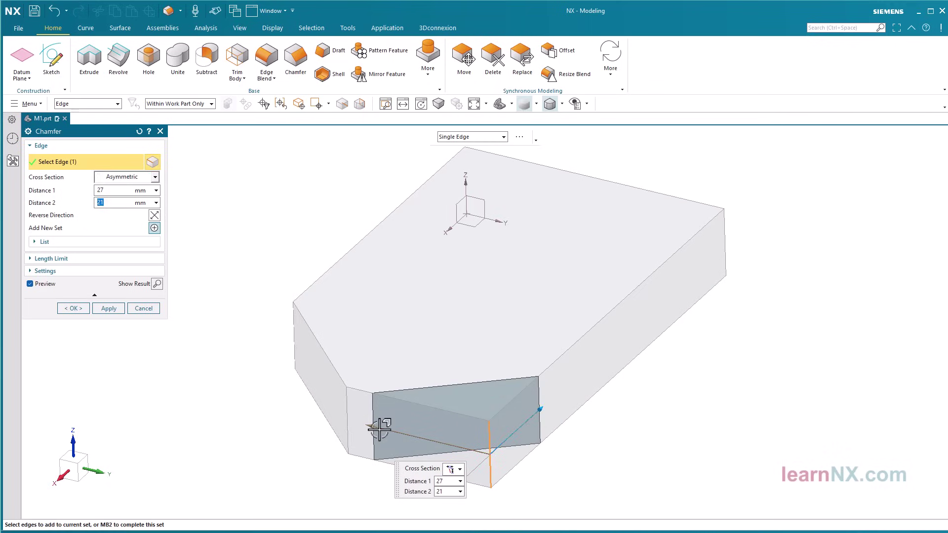
drag(372, 425, 423, 442)
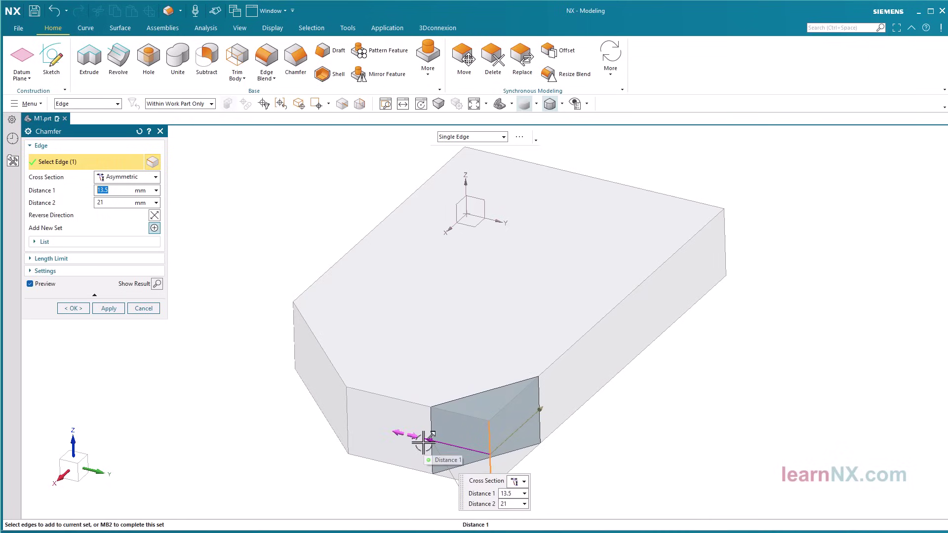
click(109, 308)
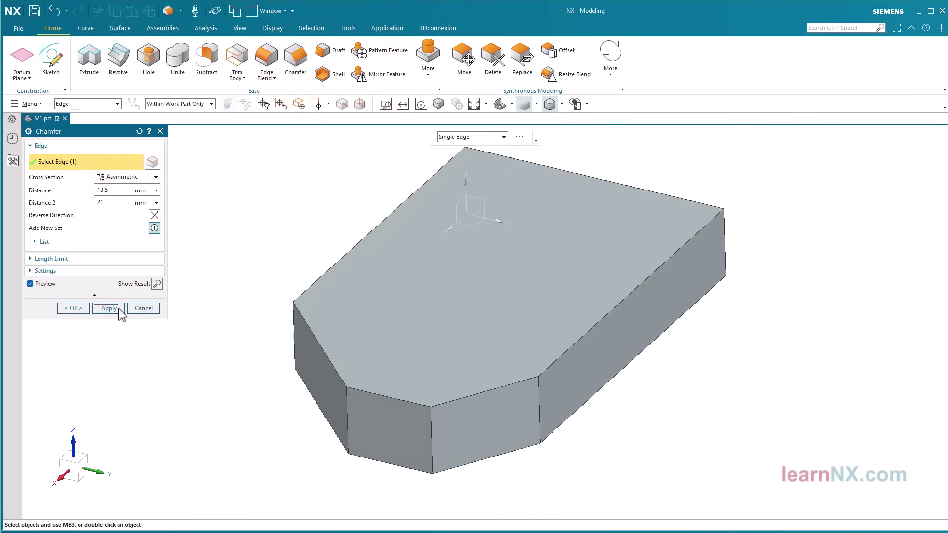
Chamfer the vertical corner edge at zero X and maximum Y with an Offset and Angle cross section of 18 mm and 26°
click(144, 178)
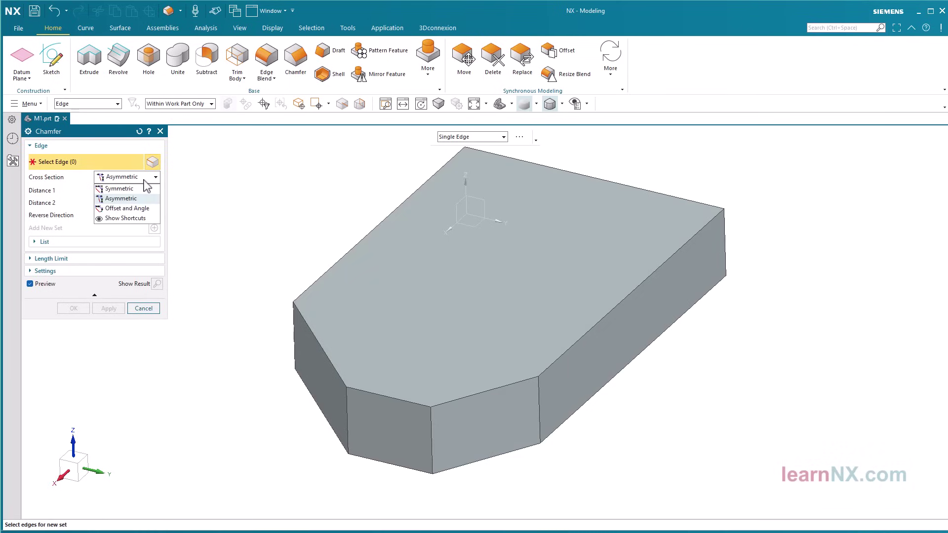
click(140, 209)
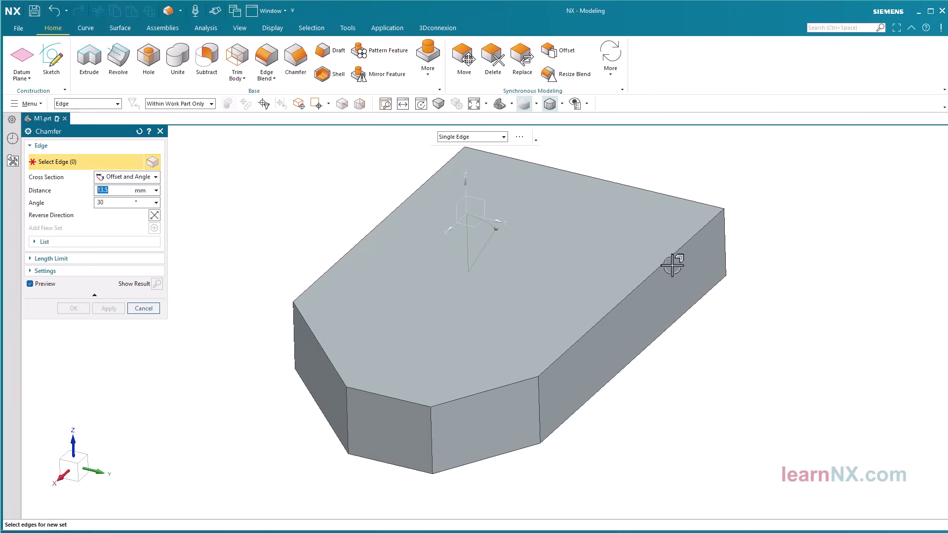
click(724, 246)
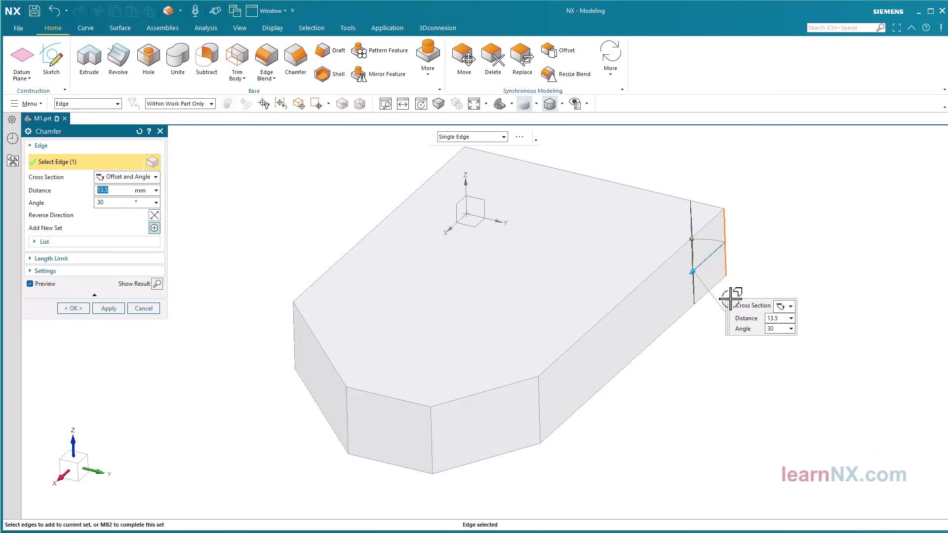
middle_drag(691, 360, 683, 362)
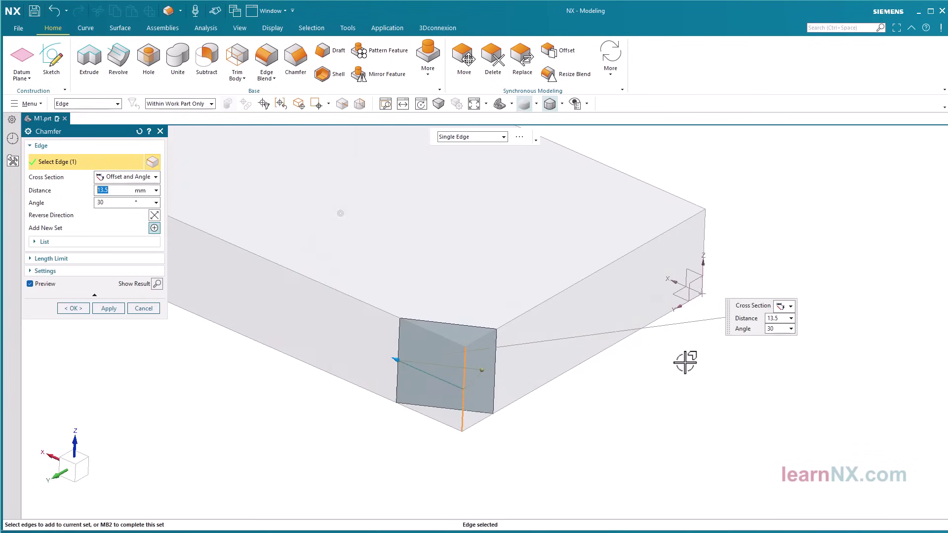
drag(396, 354, 374, 356)
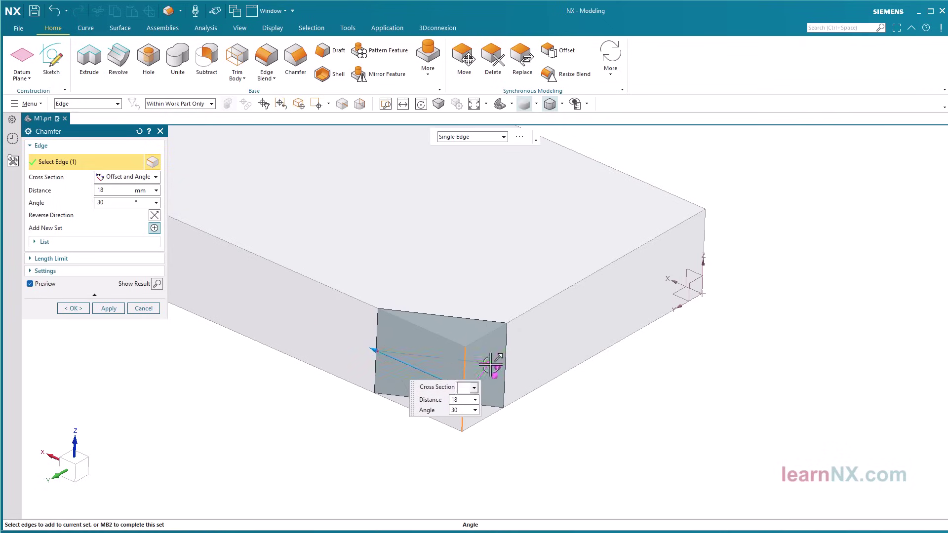
mouse_move(488, 364)
mouse_down()
mouse_move(518, 313)
mouse_move(512, 353)
mouse_move(495, 364)
mouse_up()
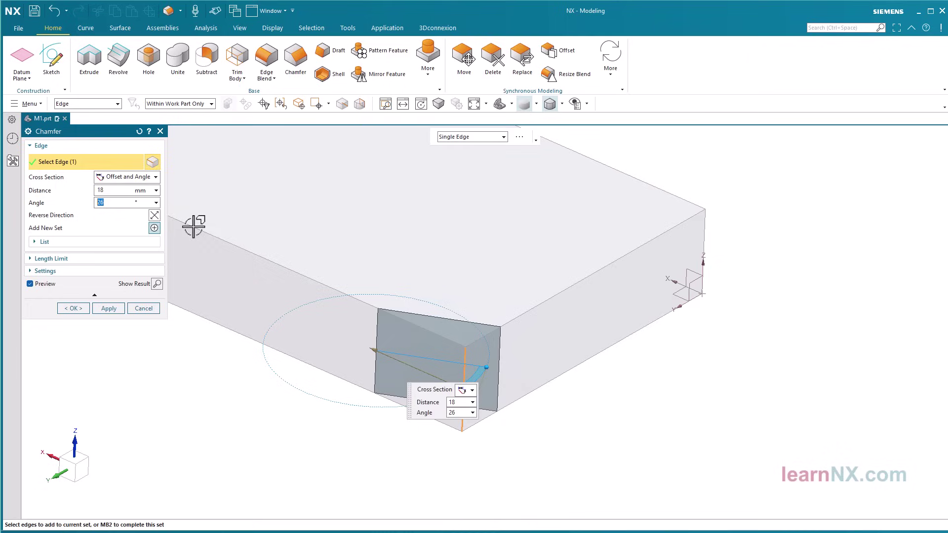
click(154, 216)
click(155, 216)
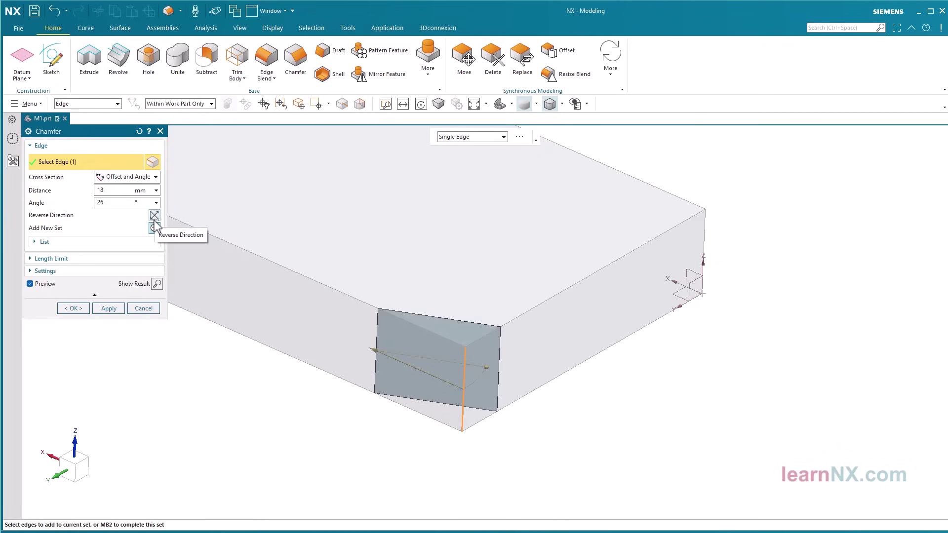
click(73, 308)
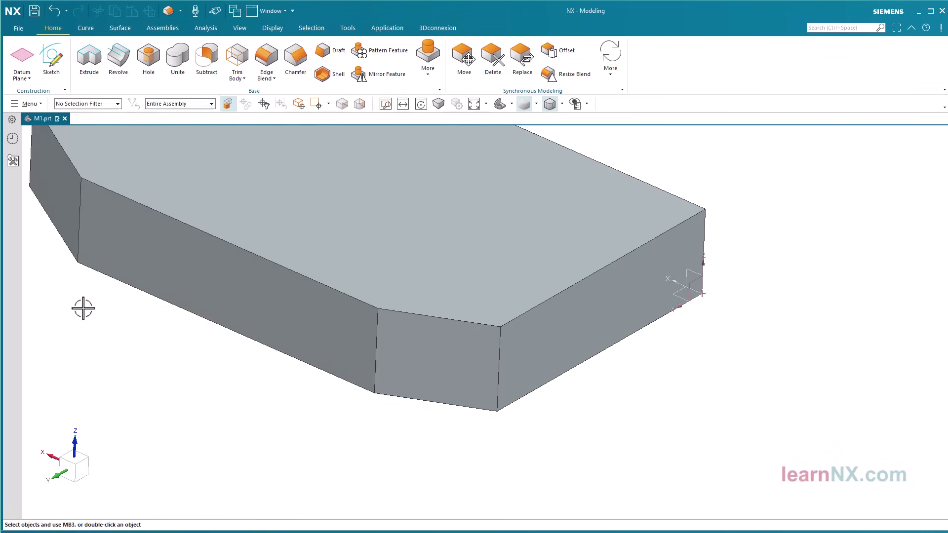
Undo all three corner chamfers to restore the plain block
key(ctrl+f)
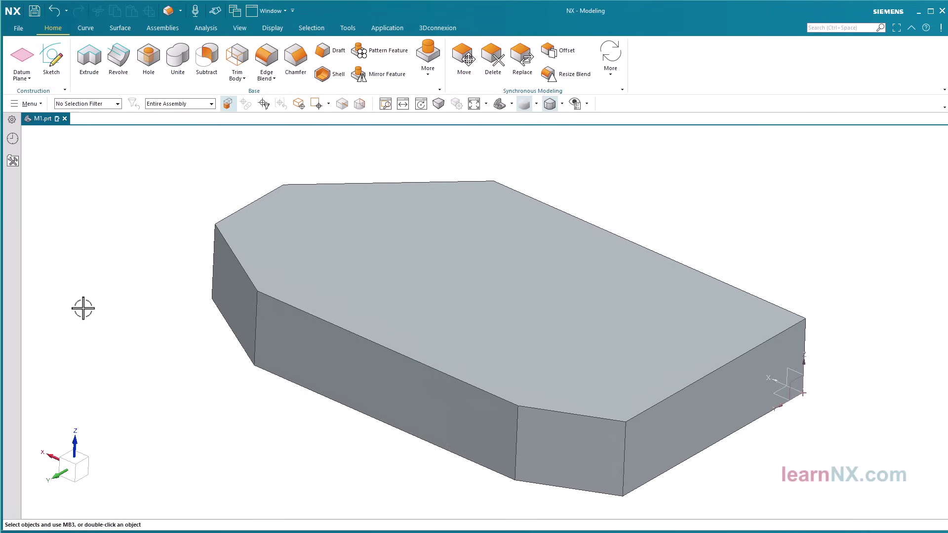
click(54, 11)
click(55, 10)
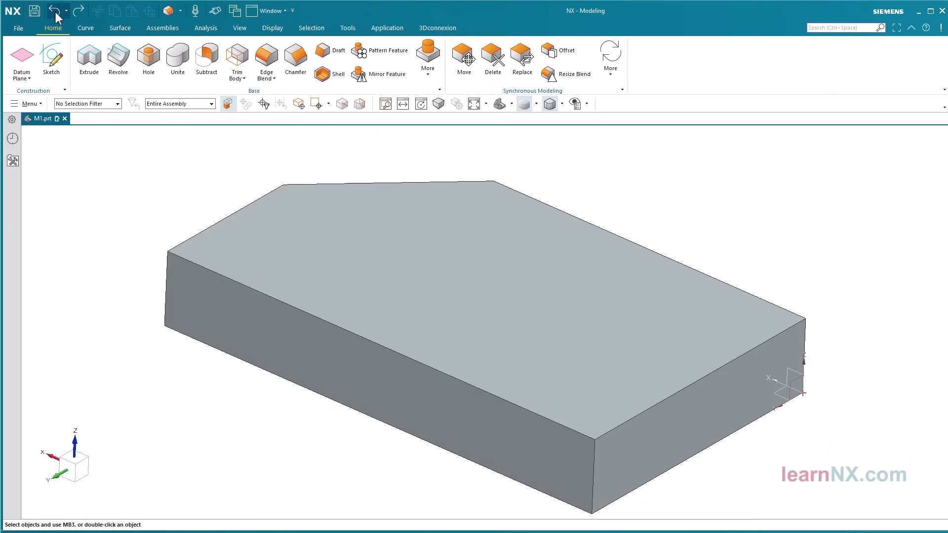
click(56, 14)
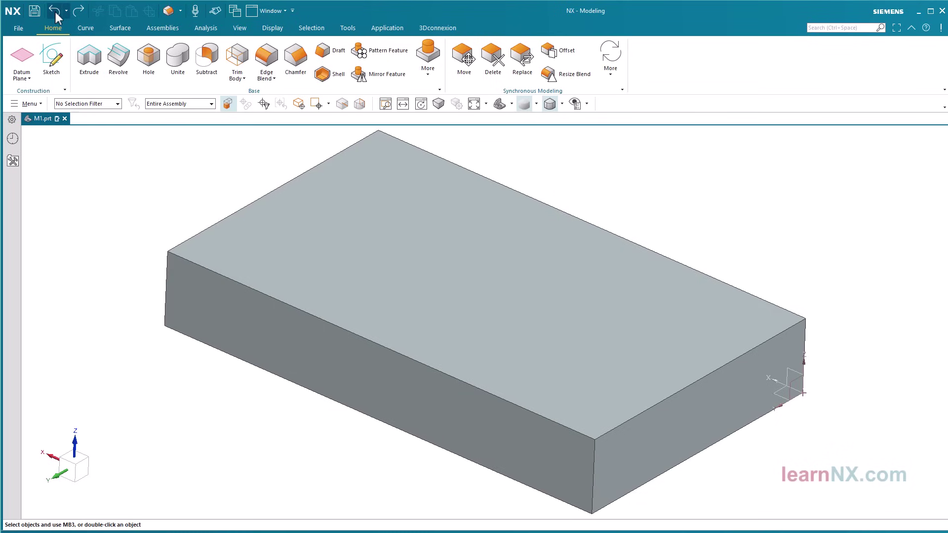
Chamfer the vertical corner edge at maximum X and zero Y with an Offset and Angle cross section of 40 mm and 30°, direction reversed
click(294, 58)
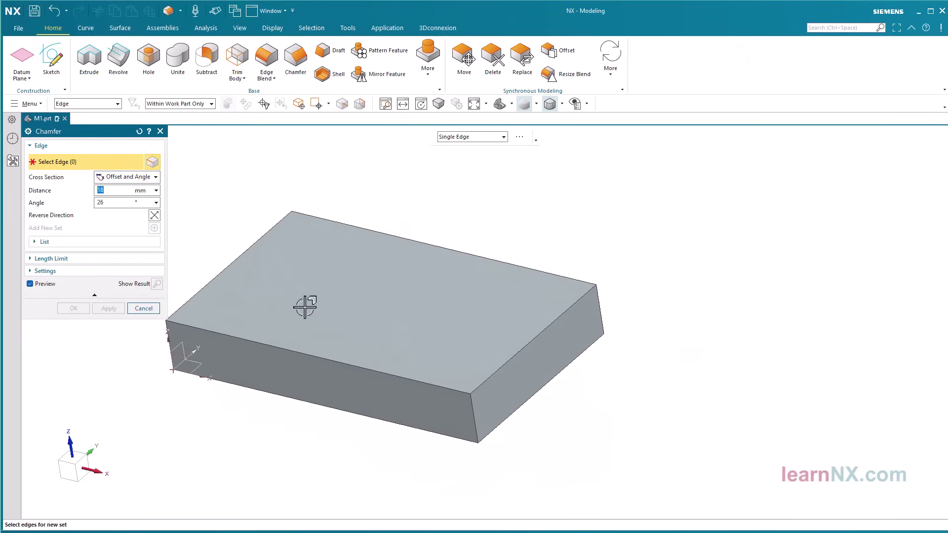
click(475, 430)
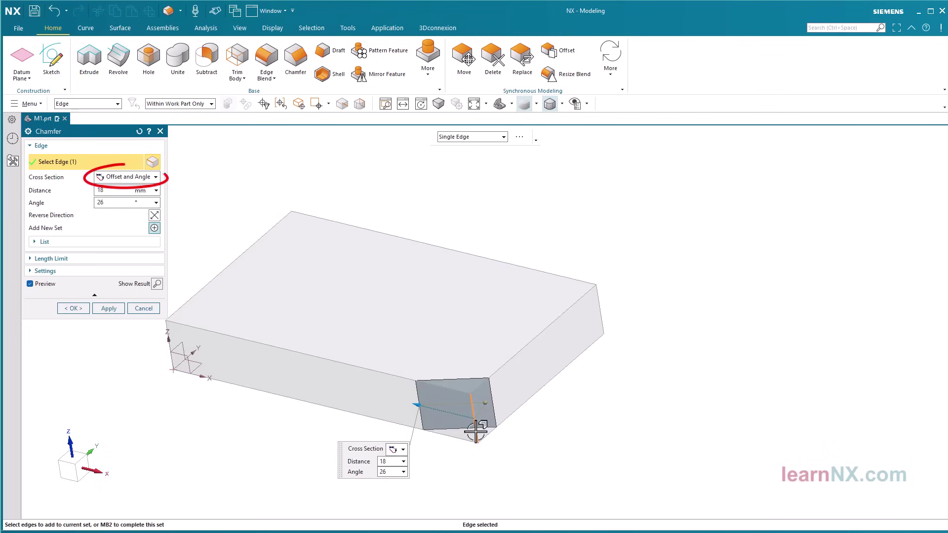
click(396, 464)
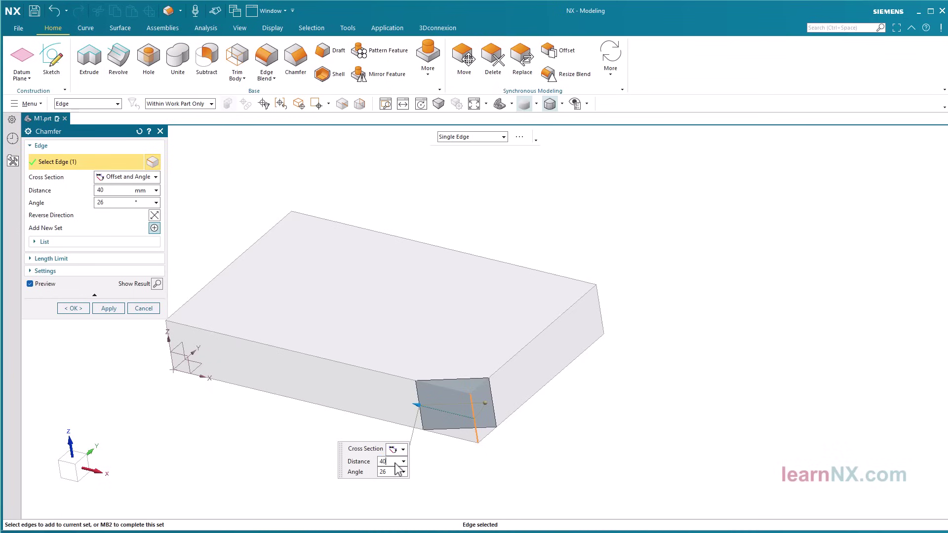
key(Return)
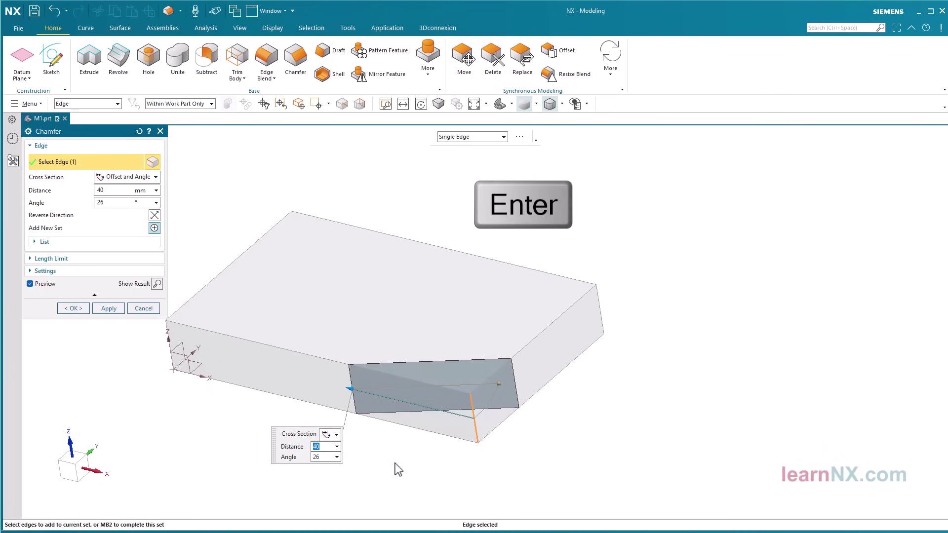
click(321, 458)
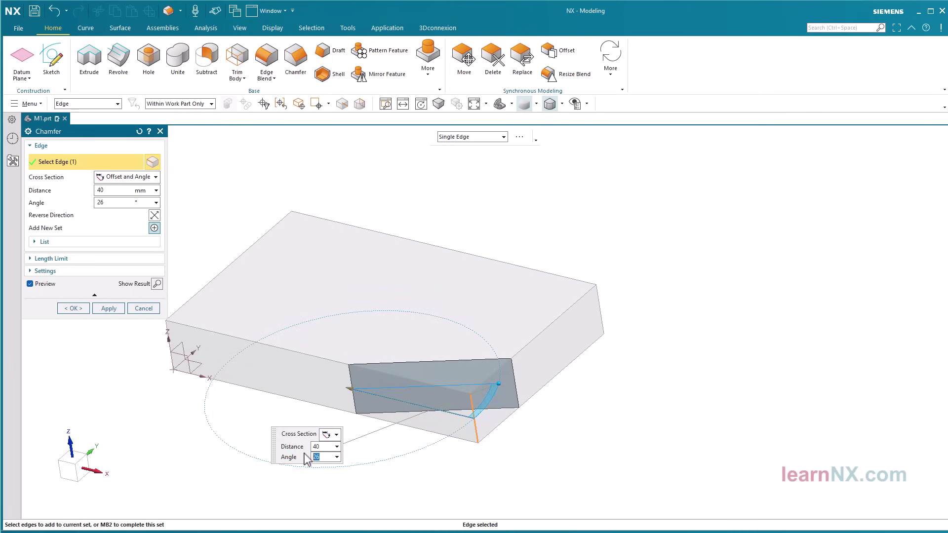
text(30)
key(Return)
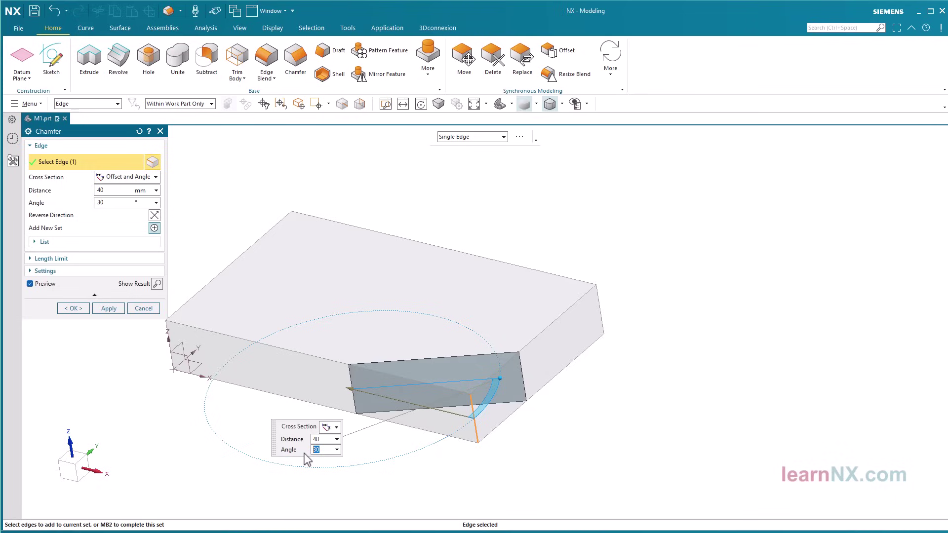
click(154, 216)
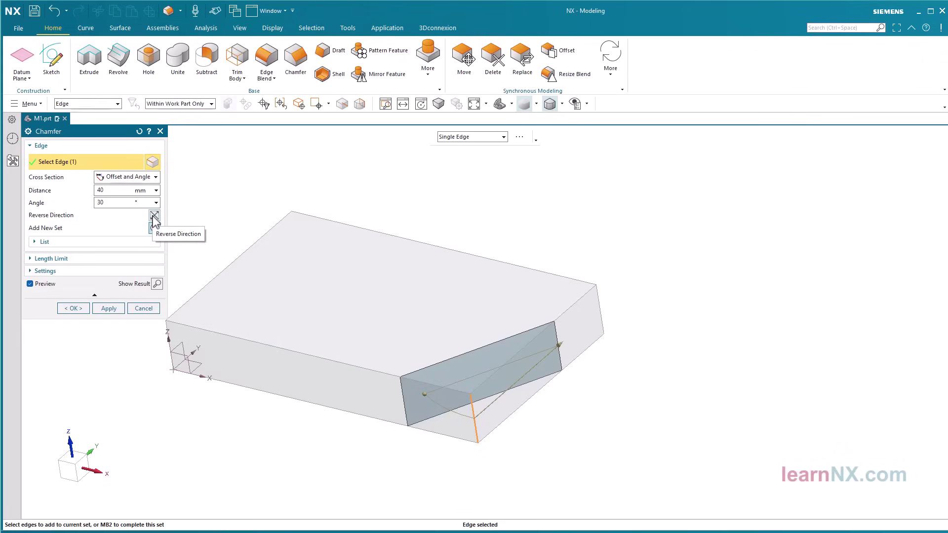
click(74, 308)
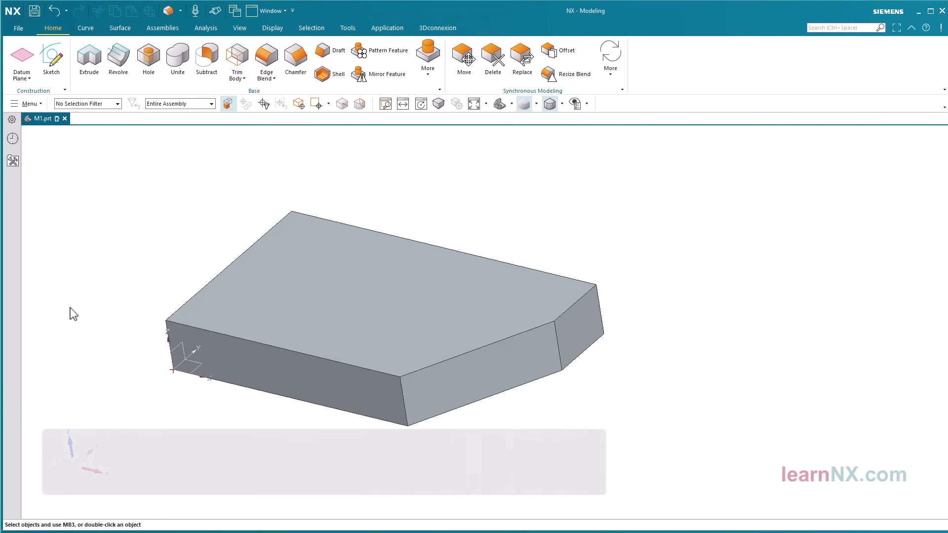
Reopen the corner chamfer's parameters, accept them without edits, and save the part M1
double_click(419, 394)
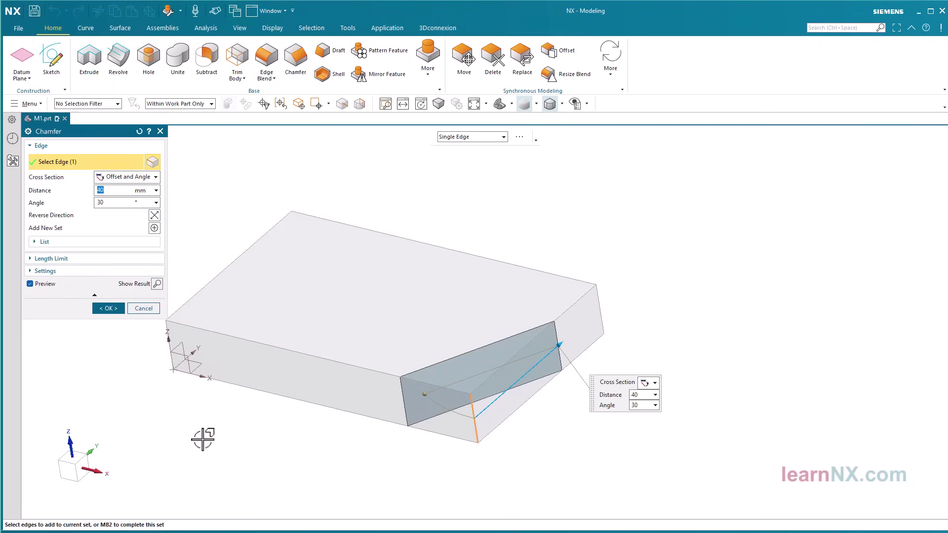
click(108, 308)
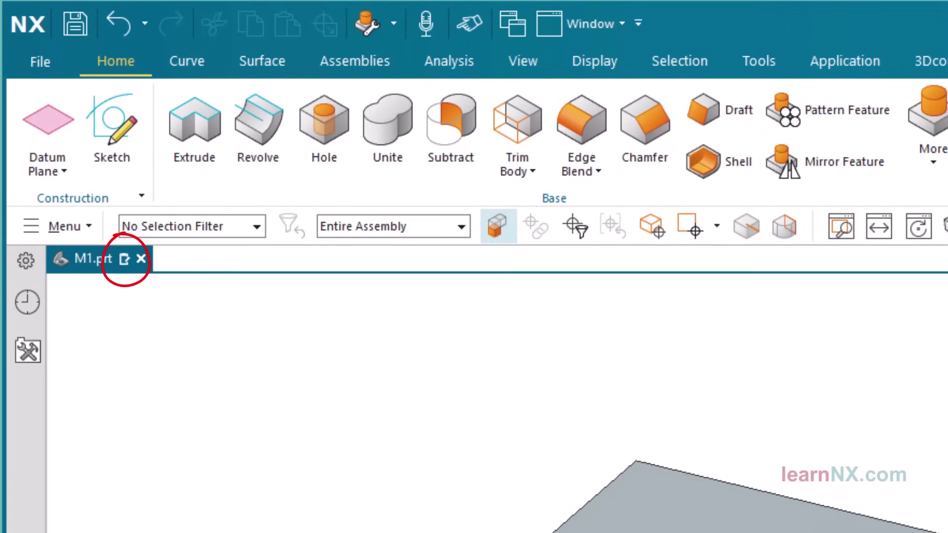
click(70, 34)
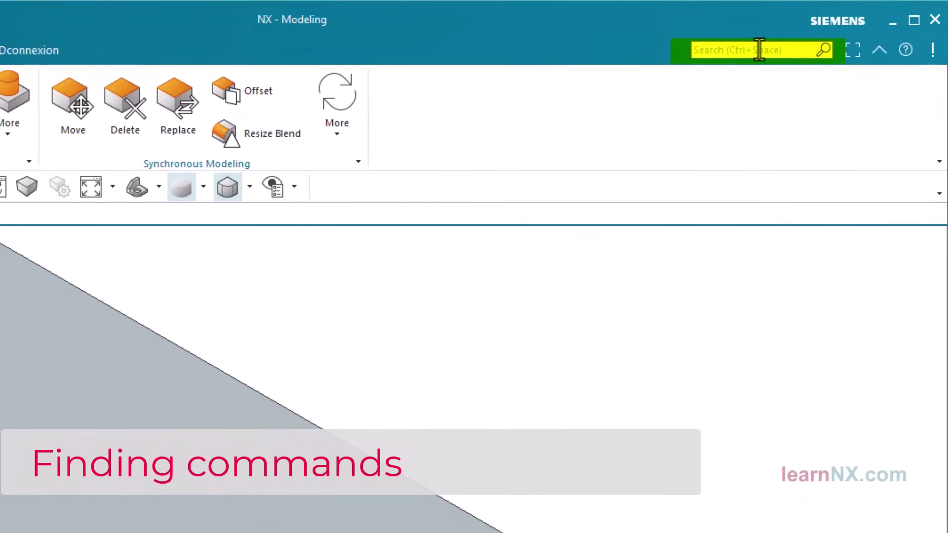
Search the commands for "block", reveal where the Modeling Block command is located, and close the search results
click(760, 49)
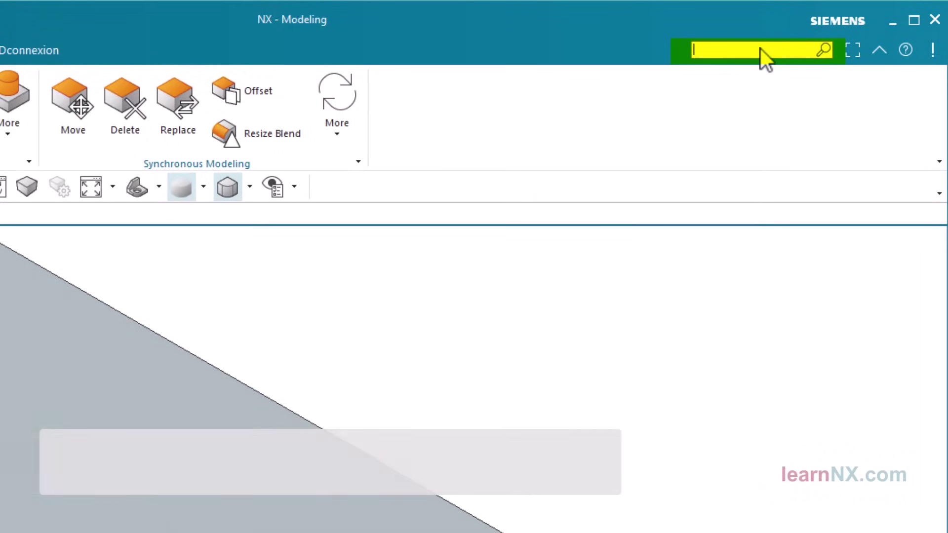
text(blo)
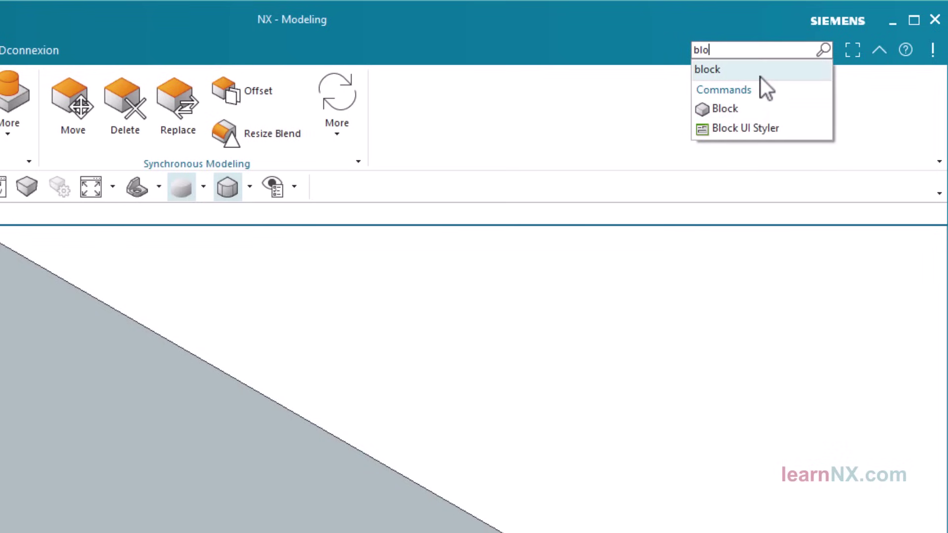
key(Escape)
text(ck)
key(Return)
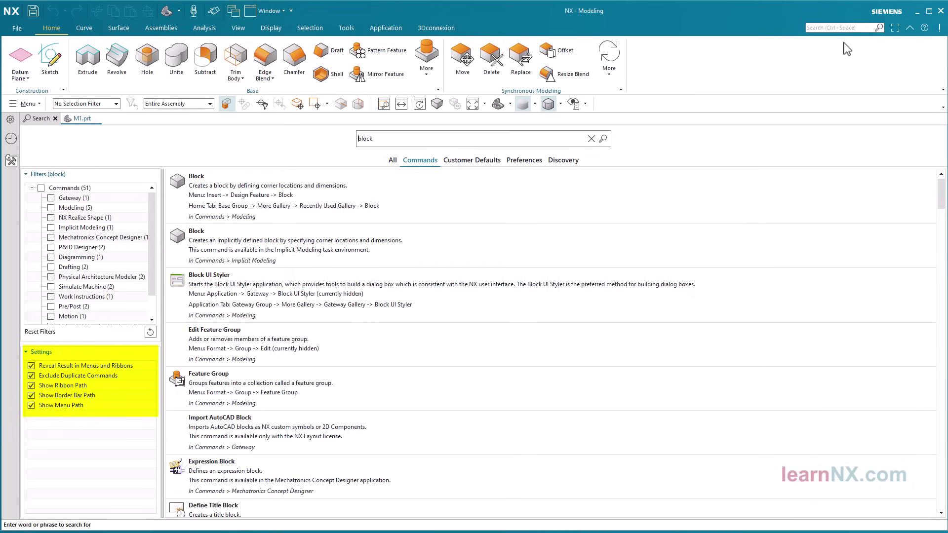
mouse_move(446, 209)
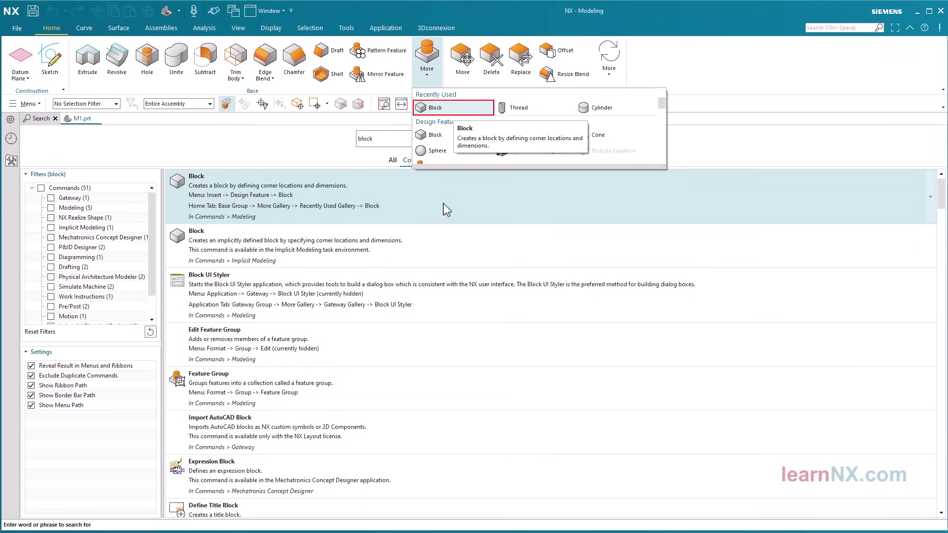
click(55, 118)
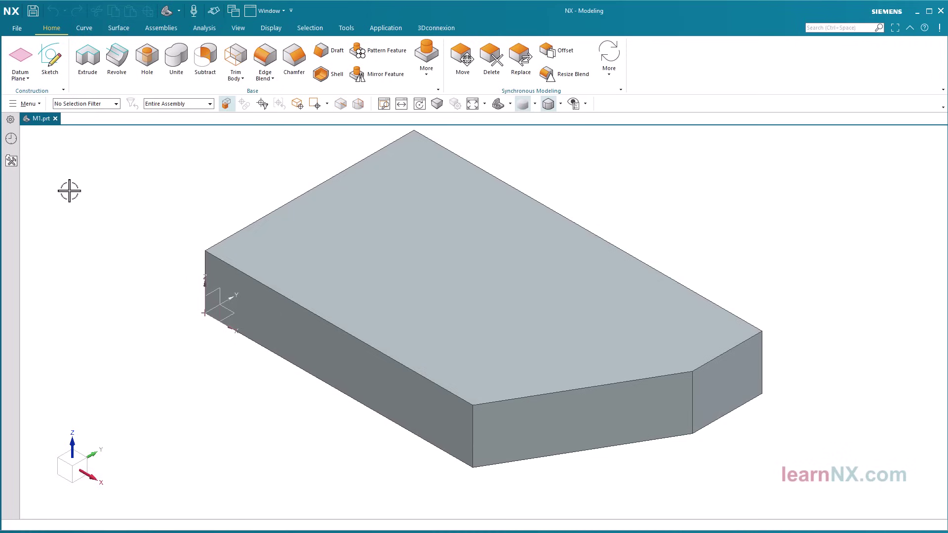